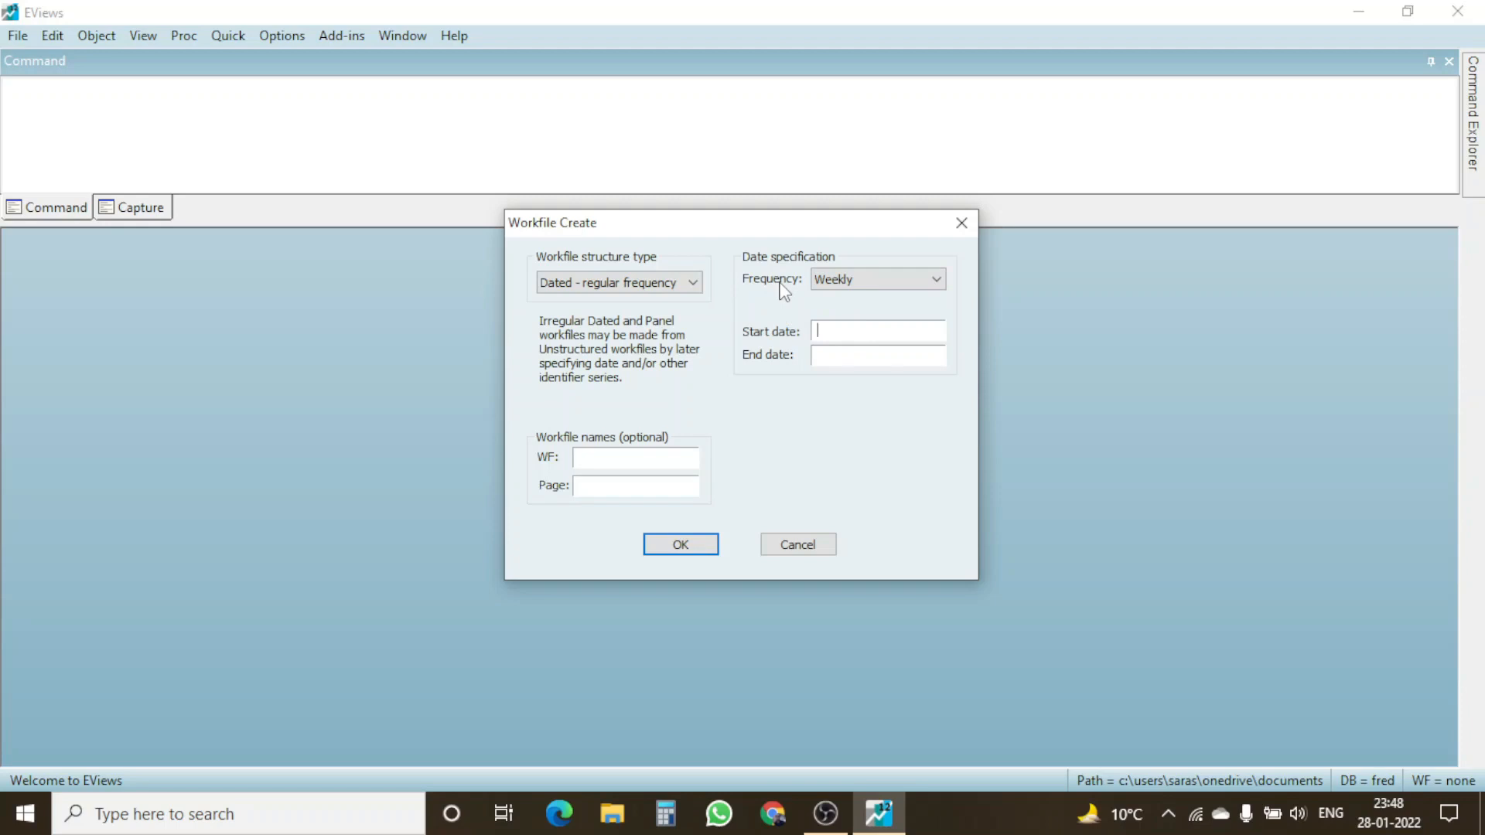
Create a weekly dated workfile with start date 1/1/2000 and end date 12/31/2019
{"action": "type", "text": "1/1/2000"}
{"action": "left_click", "coordinate": [873, 357]}
{"action": "type", "text": "12/31/2019"}
{"action": "left_click", "coordinate": [680, 546]}
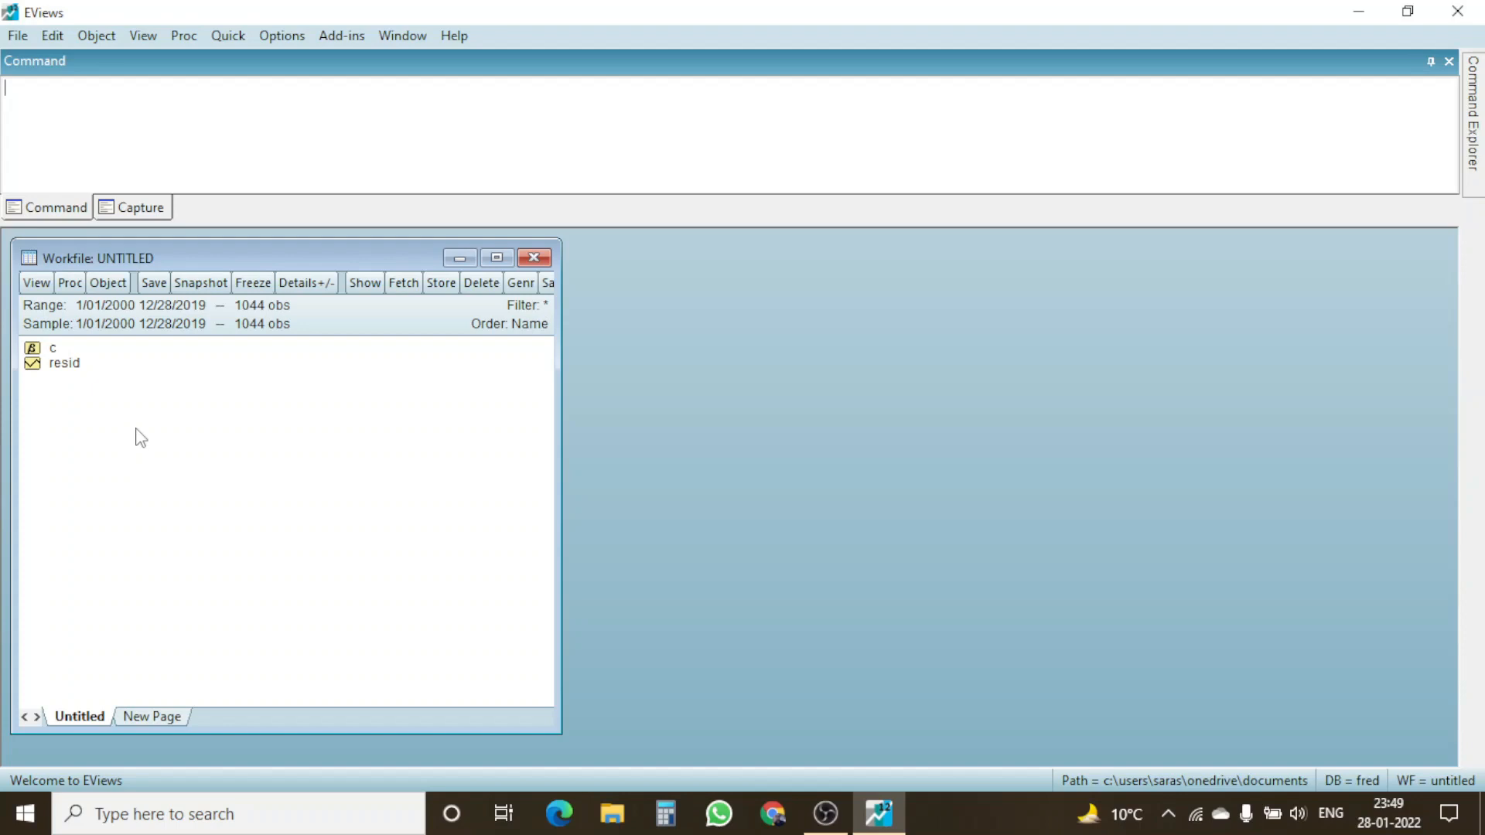
Open a FRED Database connection using the preset server specification
{"action": "left_click", "coordinate": [18, 36]}
{"action": "mouse_move", "coordinate": [46, 87]}
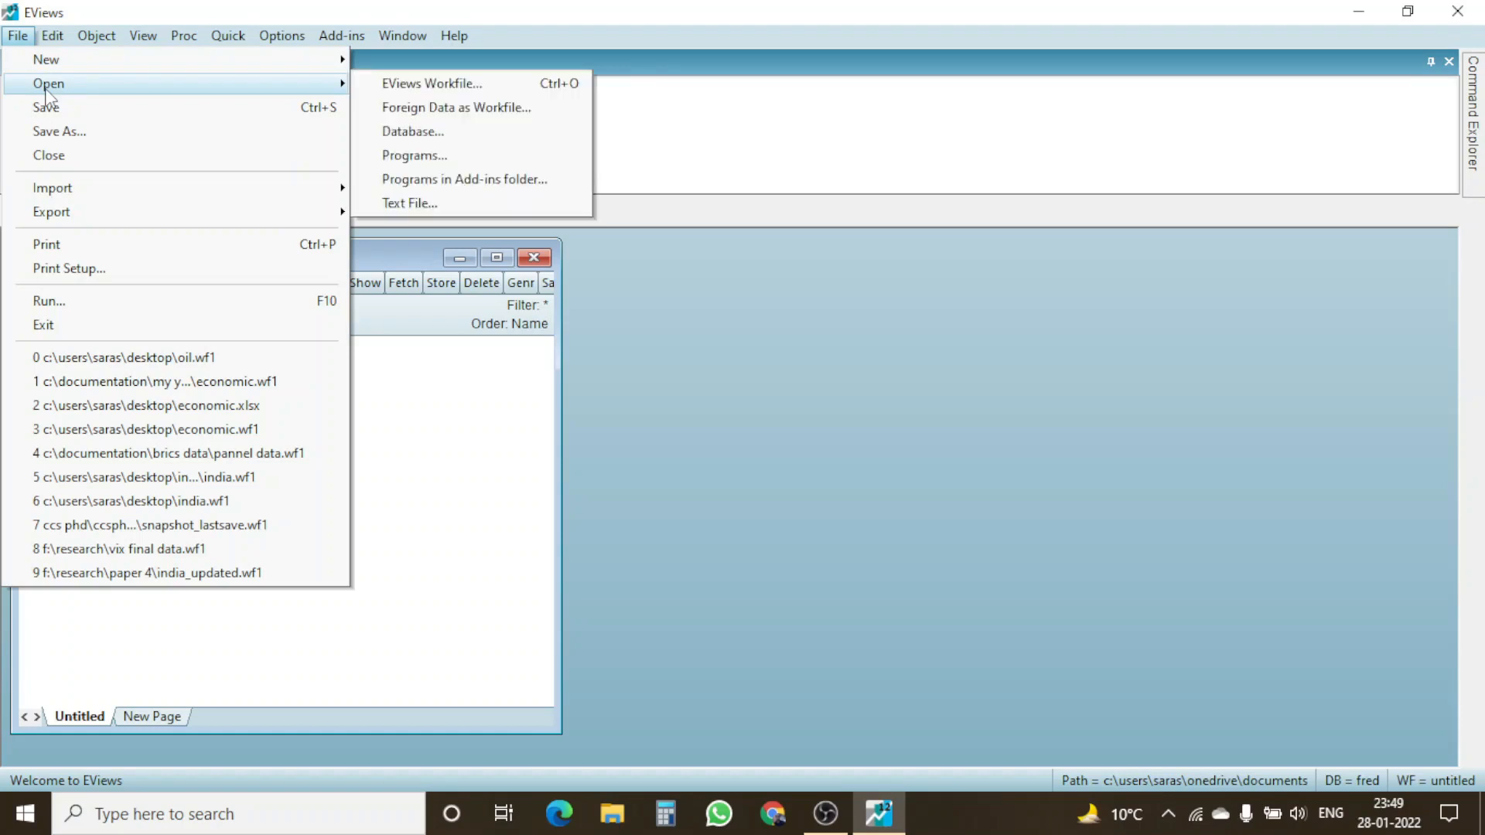
{"action": "left_click", "coordinate": [428, 134]}
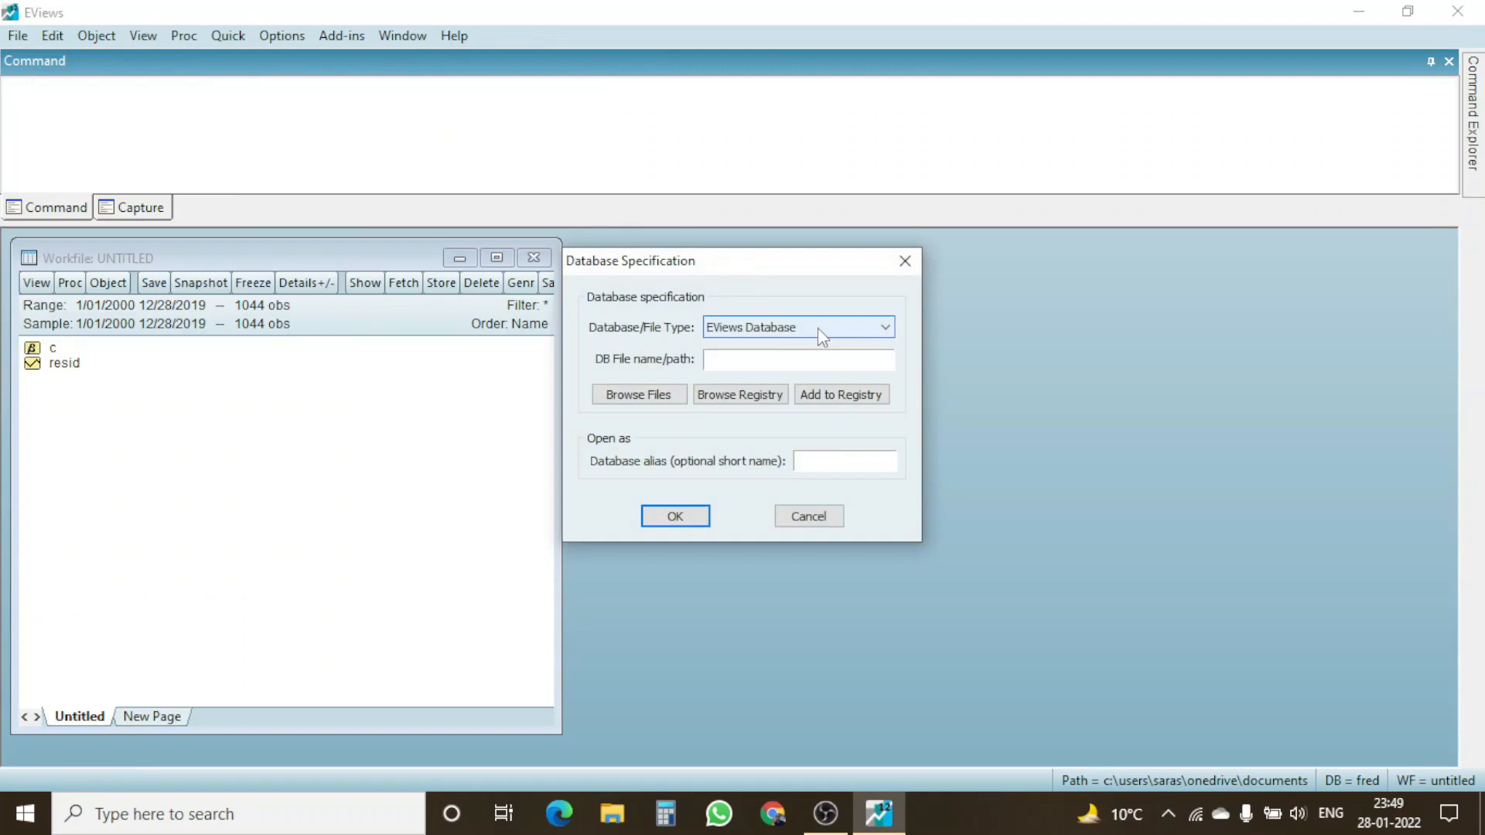
{"action": "left_click", "coordinate": [818, 327]}
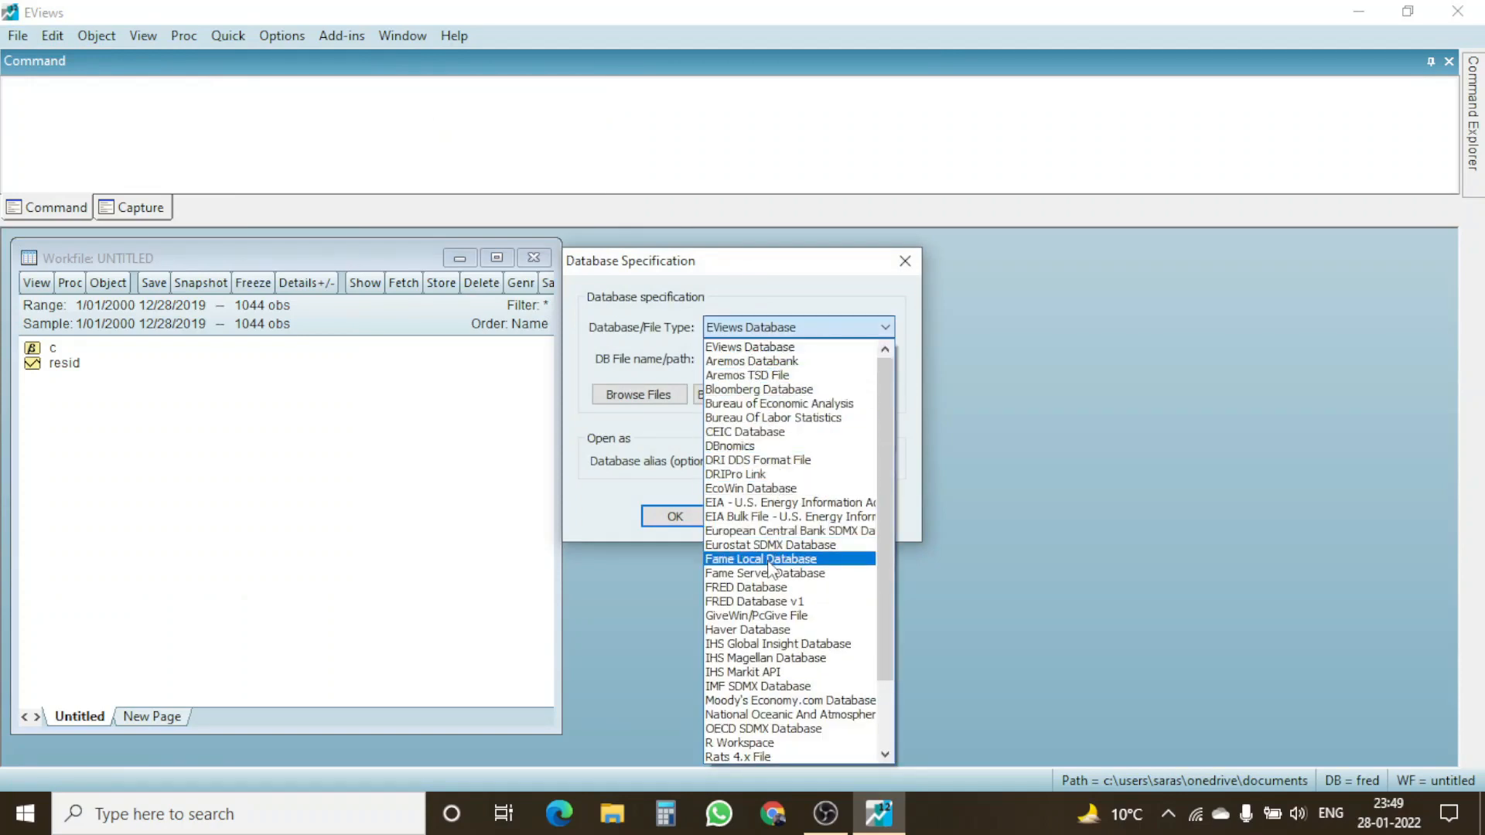
{"action": "left_click", "coordinate": [761, 592]}
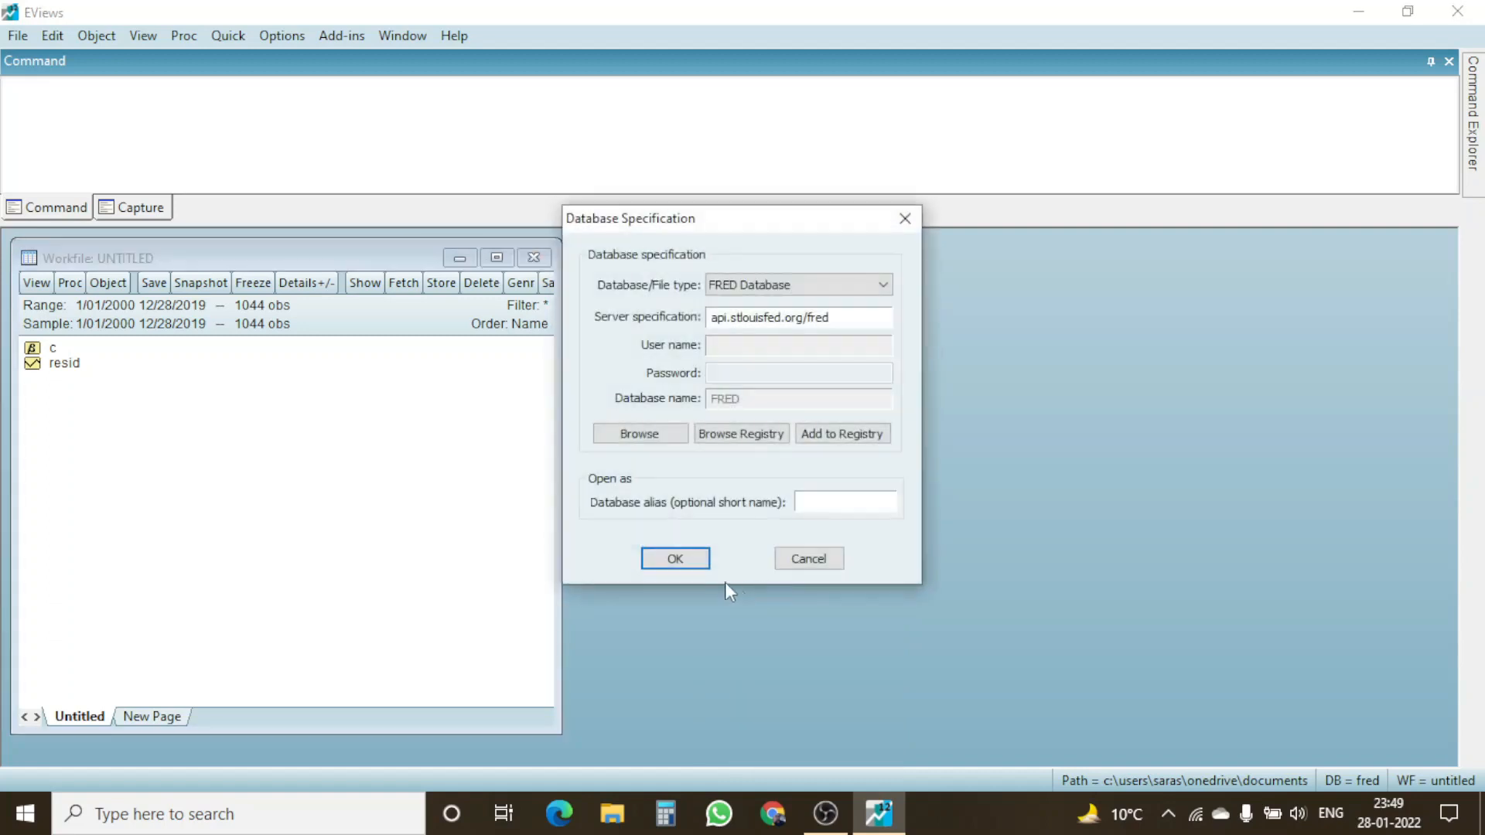
{"action": "left_click", "coordinate": [679, 554]}
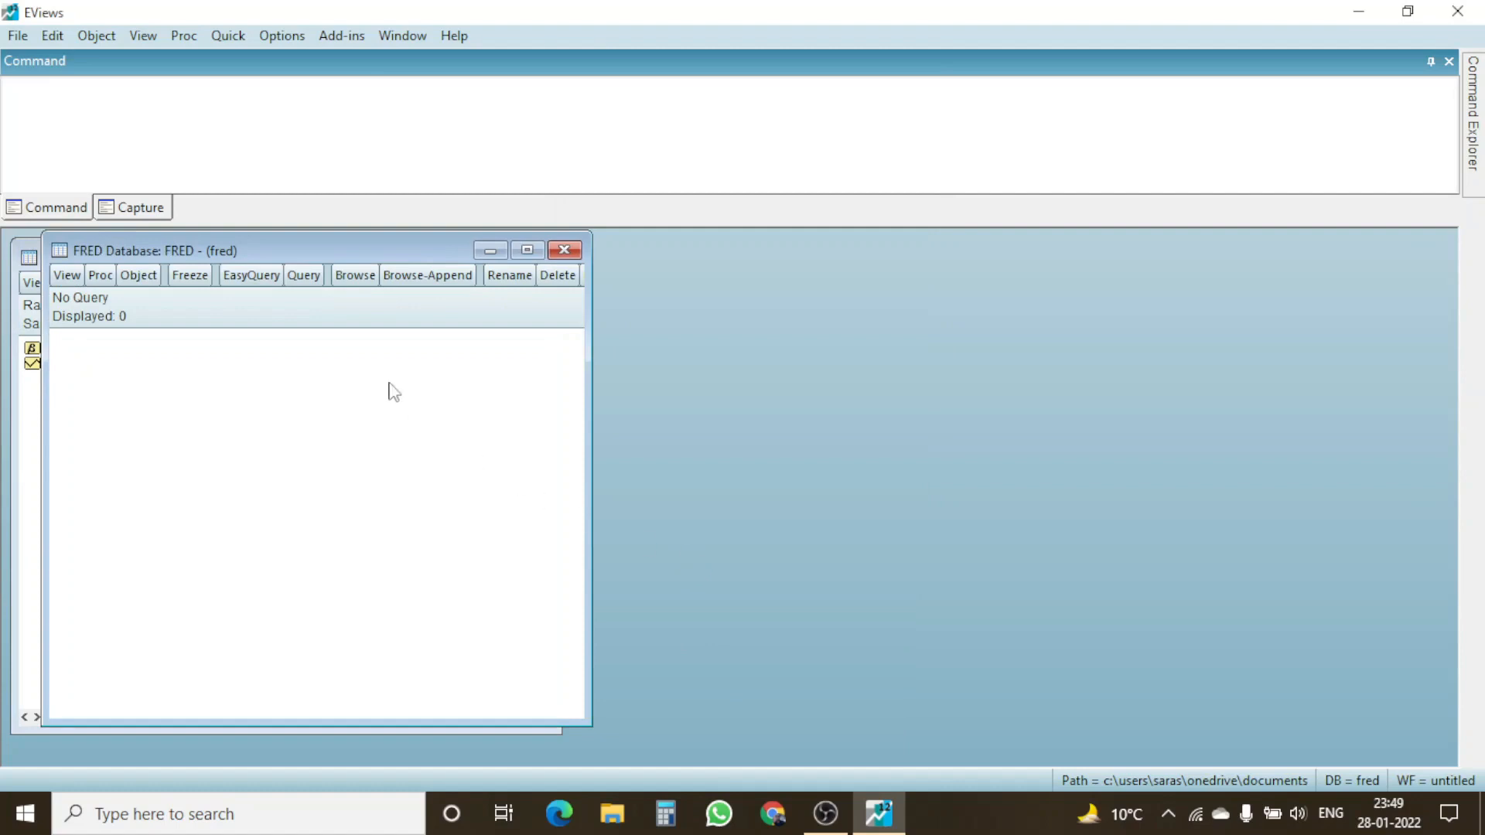
Search all FRED series for "initial claims", placing the browser window beside the workfile and widening it to show full series names
{"action": "left_click", "coordinate": [354, 276]}
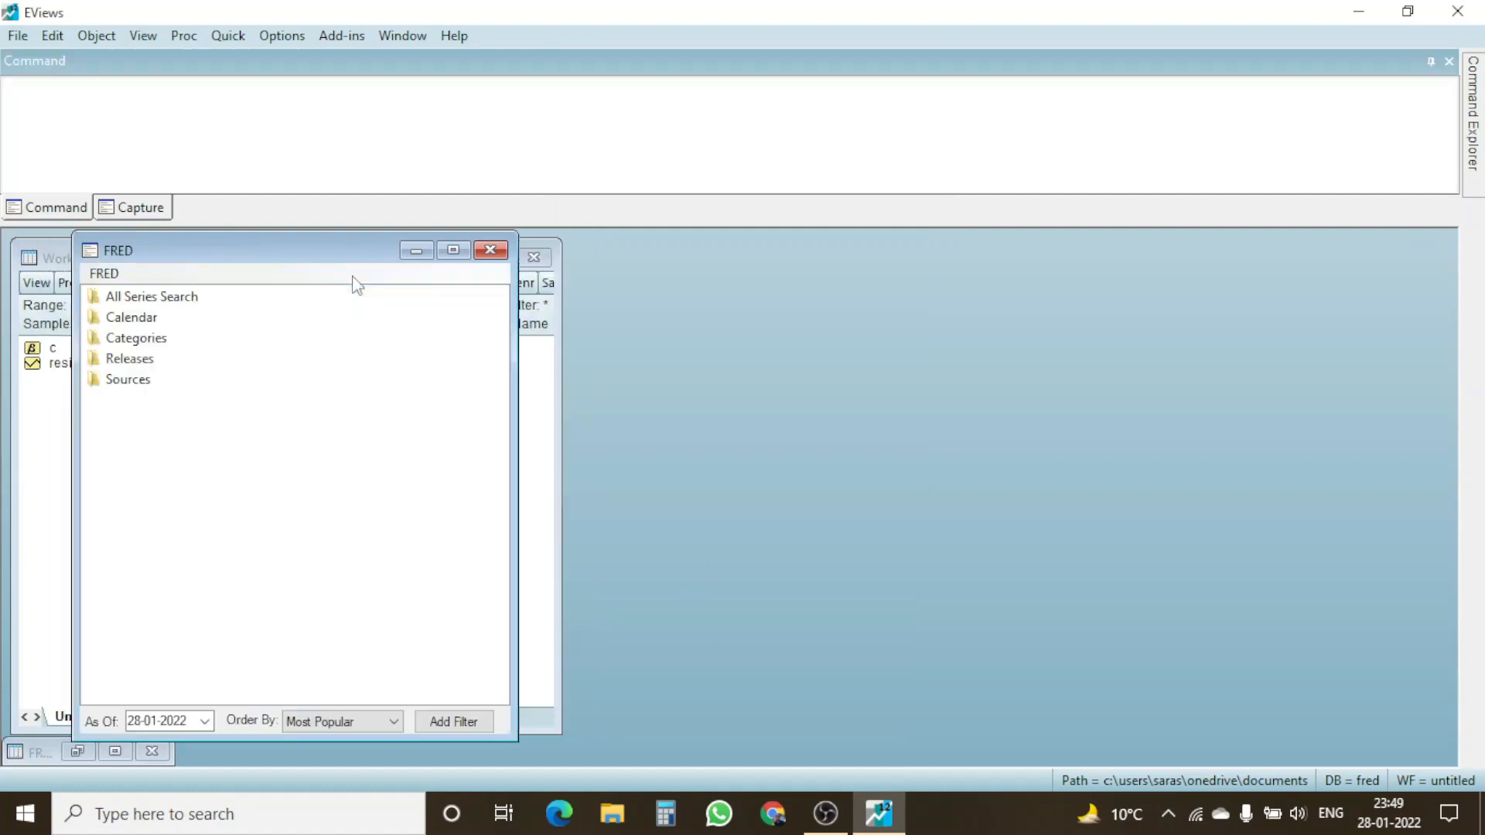
{"action": "double_click", "coordinate": [172, 300]}
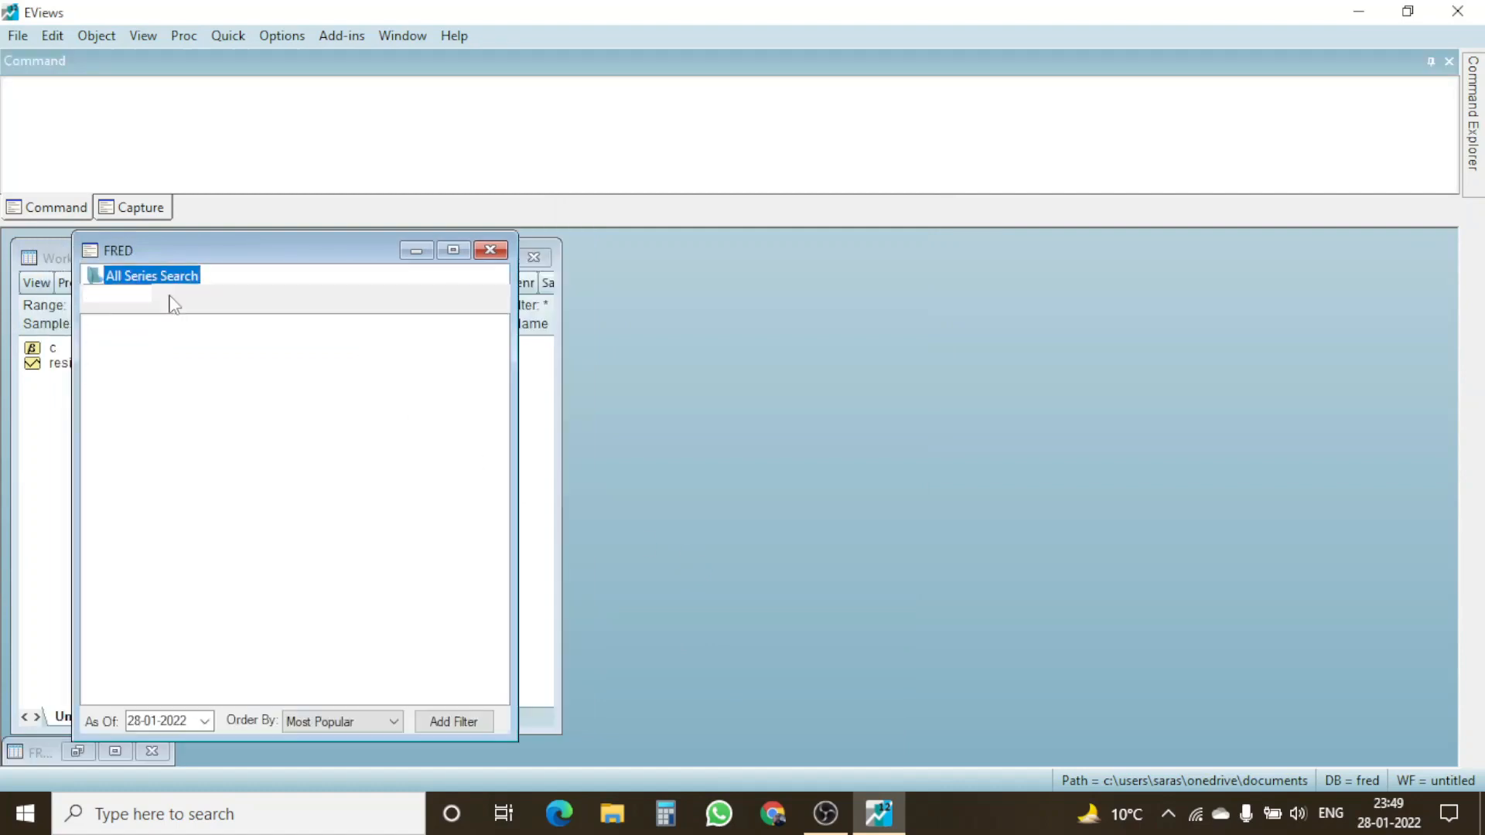
{"action": "left_click_drag", "start_coordinate": [248, 259], "coordinate": [826, 260]}
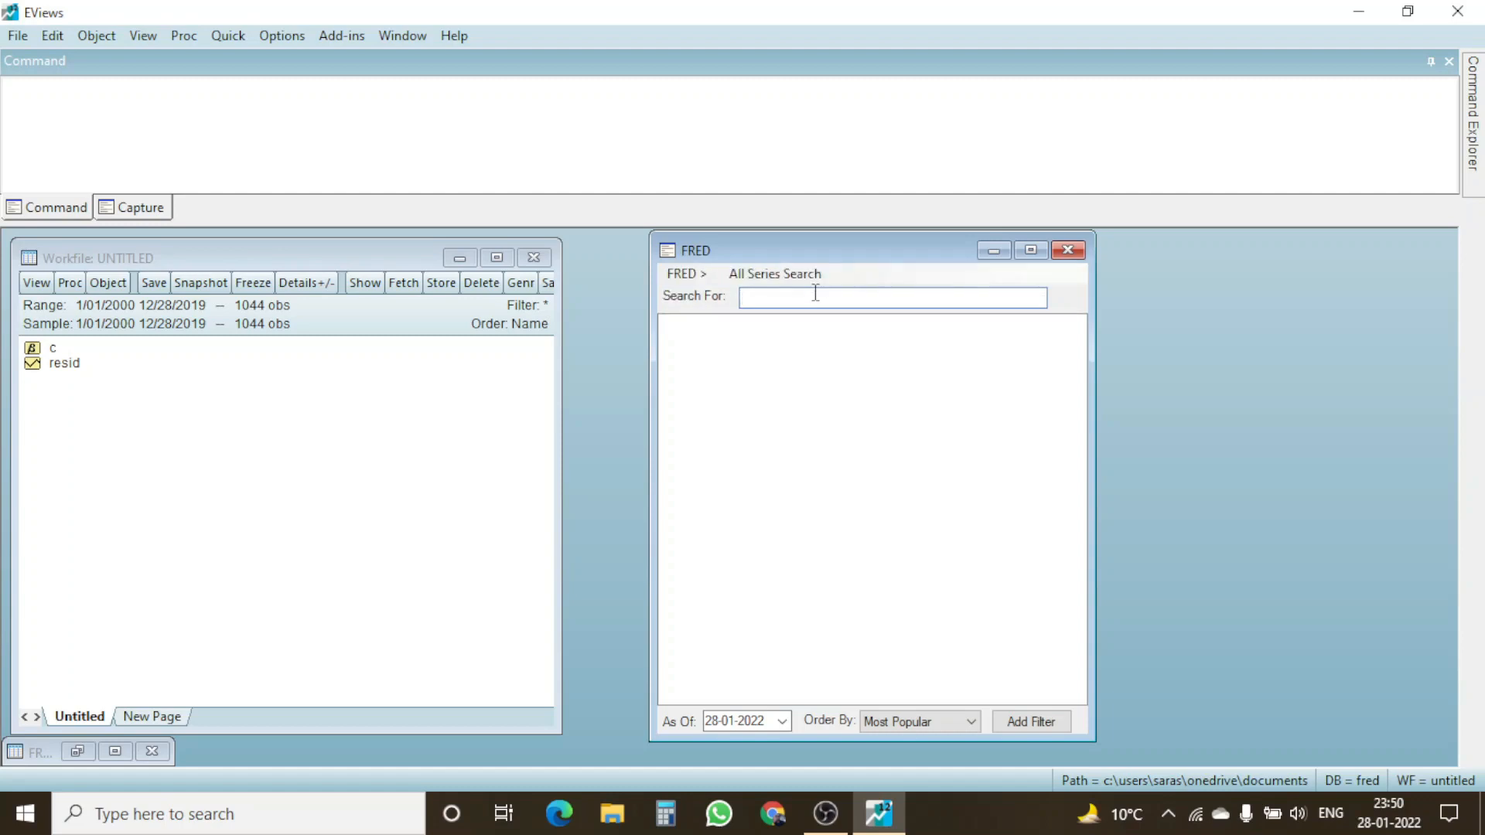
{"action": "type", "text": "in"}
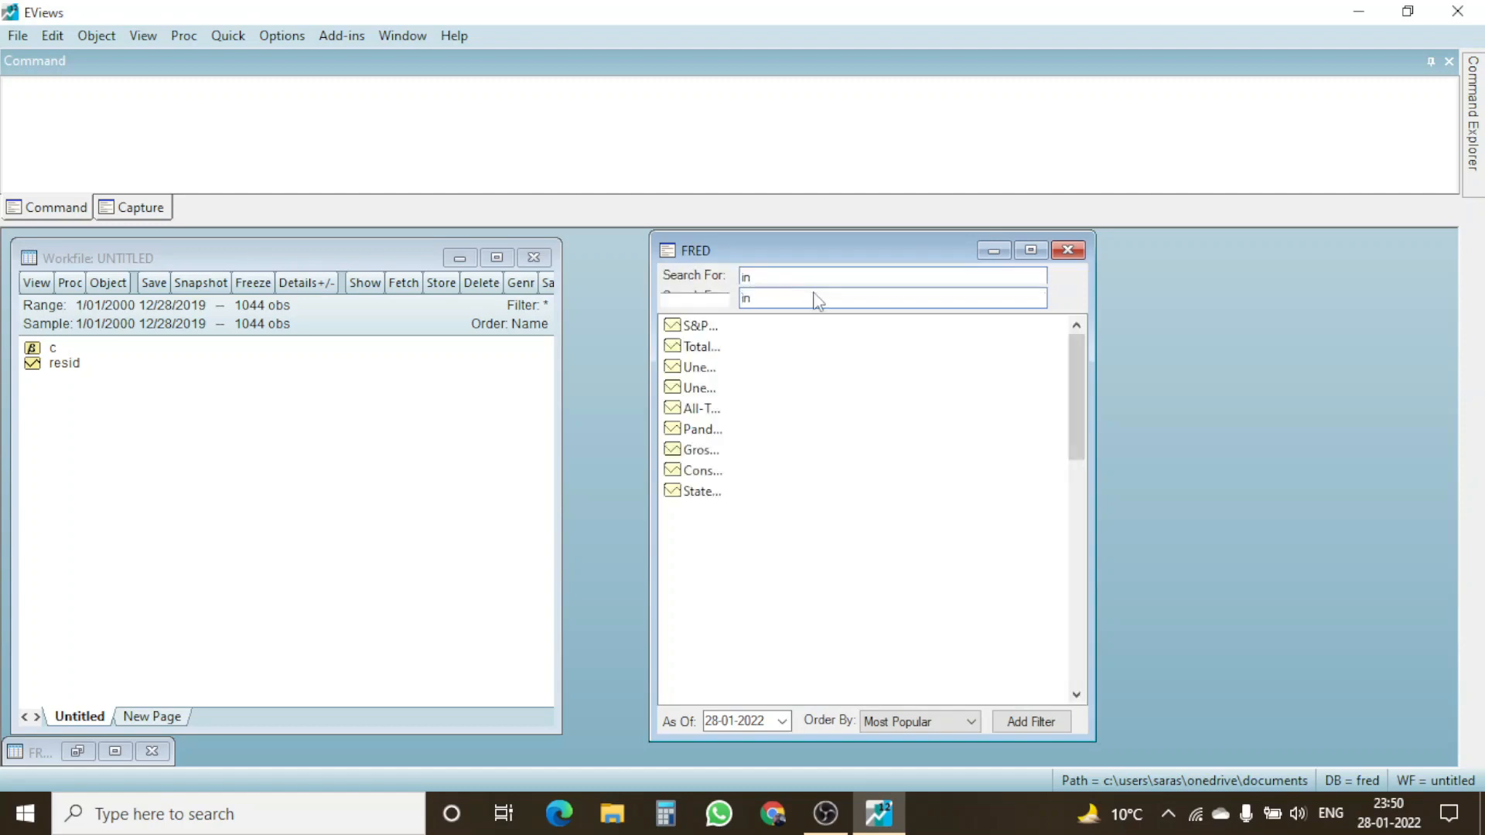
{"action": "type", "text": "itial "}
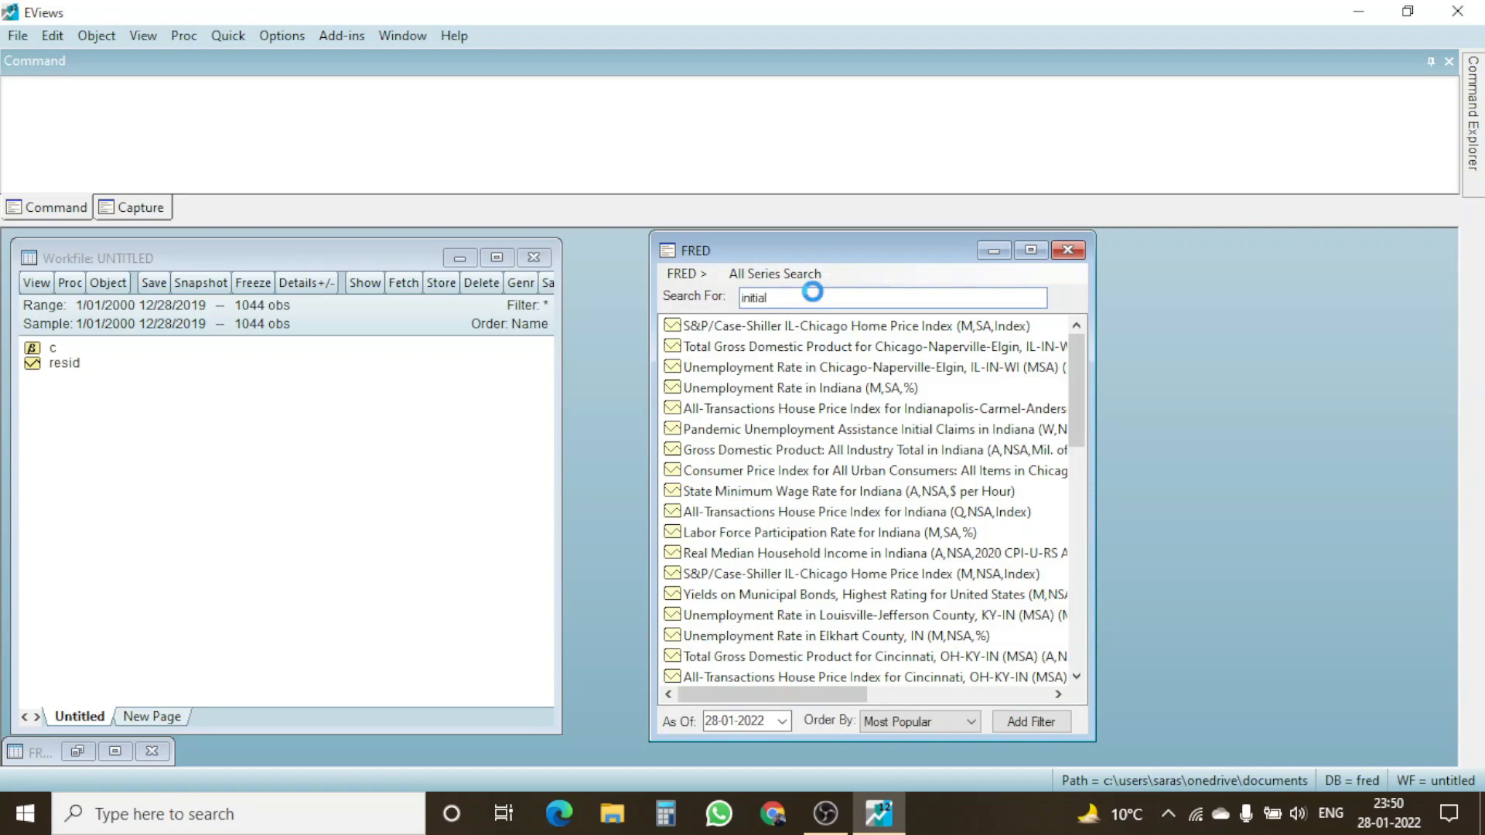
{"action": "type", "text": "claims"}
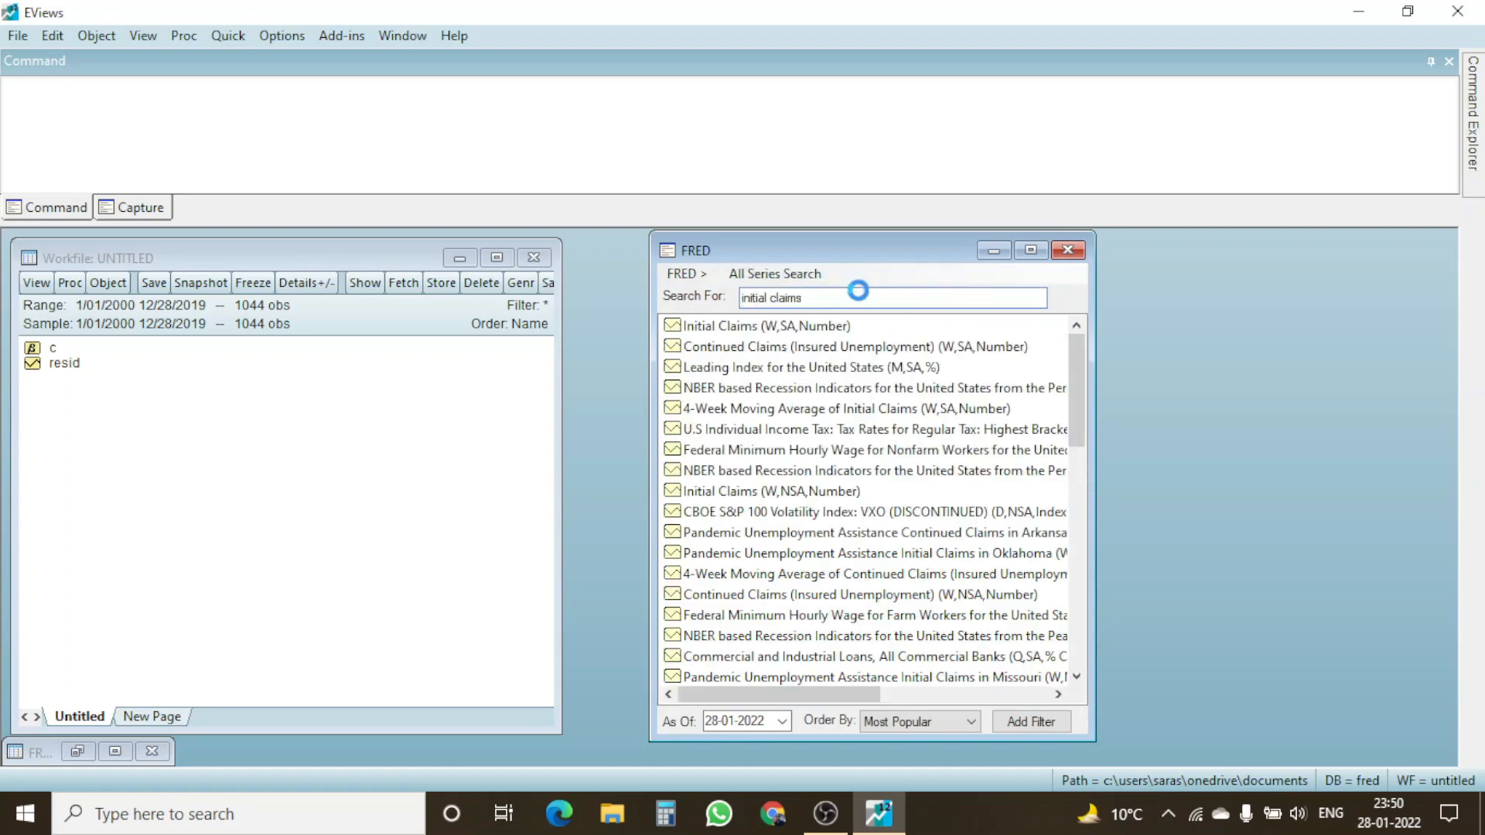
{"action": "left_click_drag", "start_coordinate": [1095, 370], "coordinate": [1354, 370]}
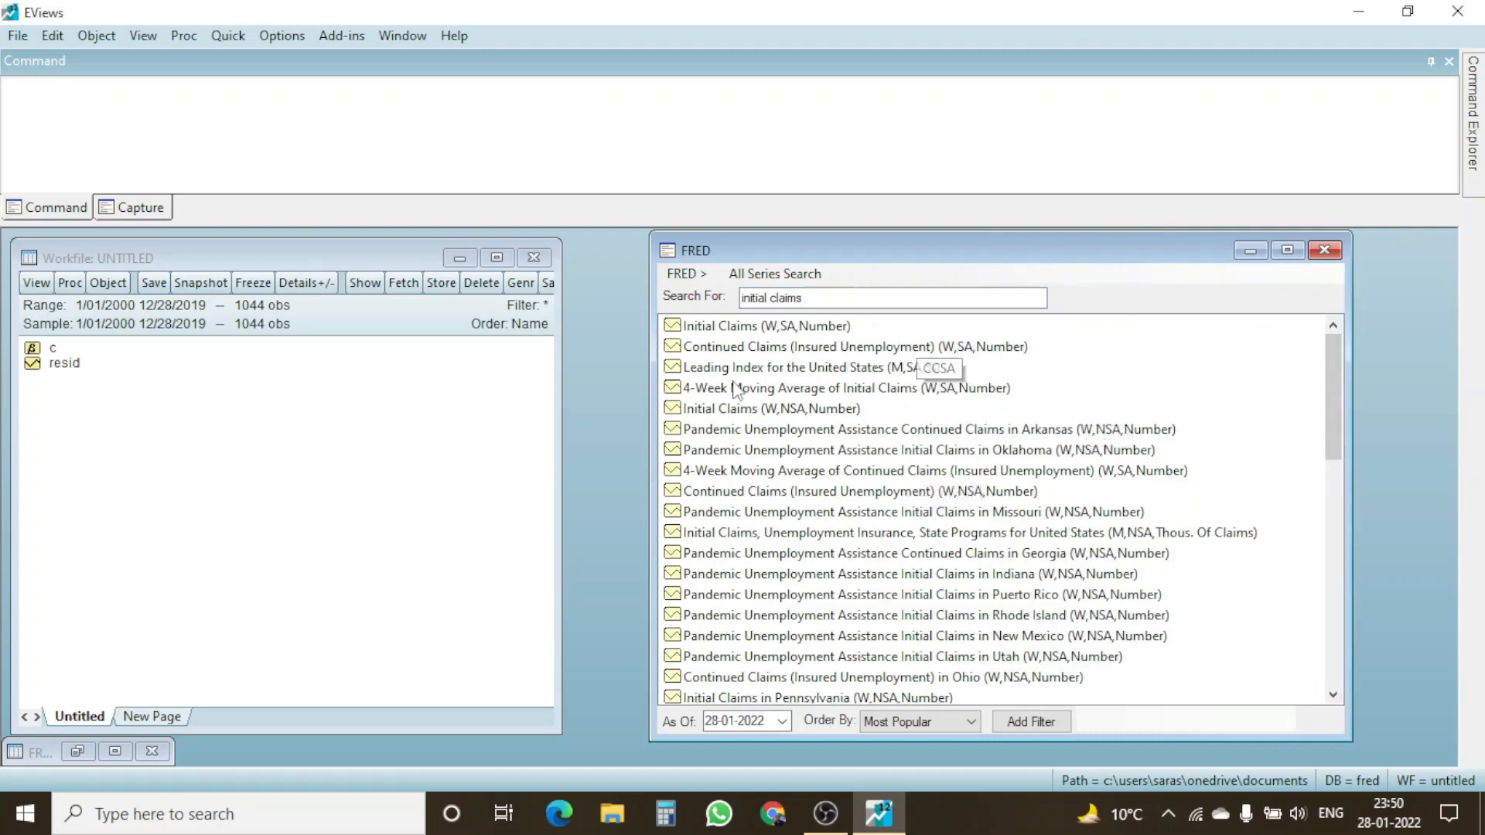
Copy the weekly Initial Claims (W,NSA,Number) series into the workfile and close the FRED browser and database windows
{"action": "left_click", "coordinate": [736, 408]}
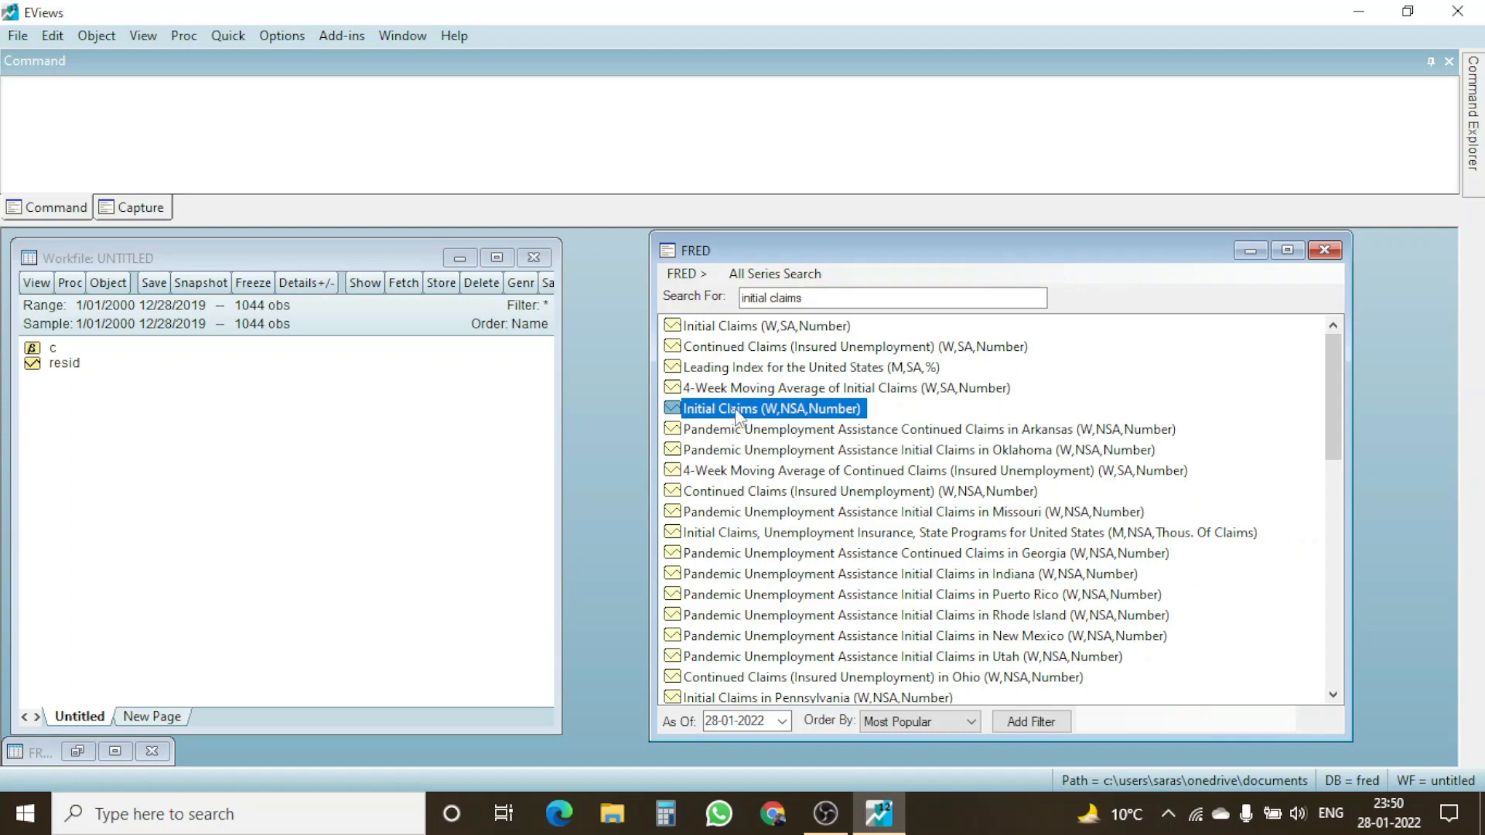
{"action": "left_click_drag", "start_coordinate": [737, 416], "coordinate": [442, 437]}
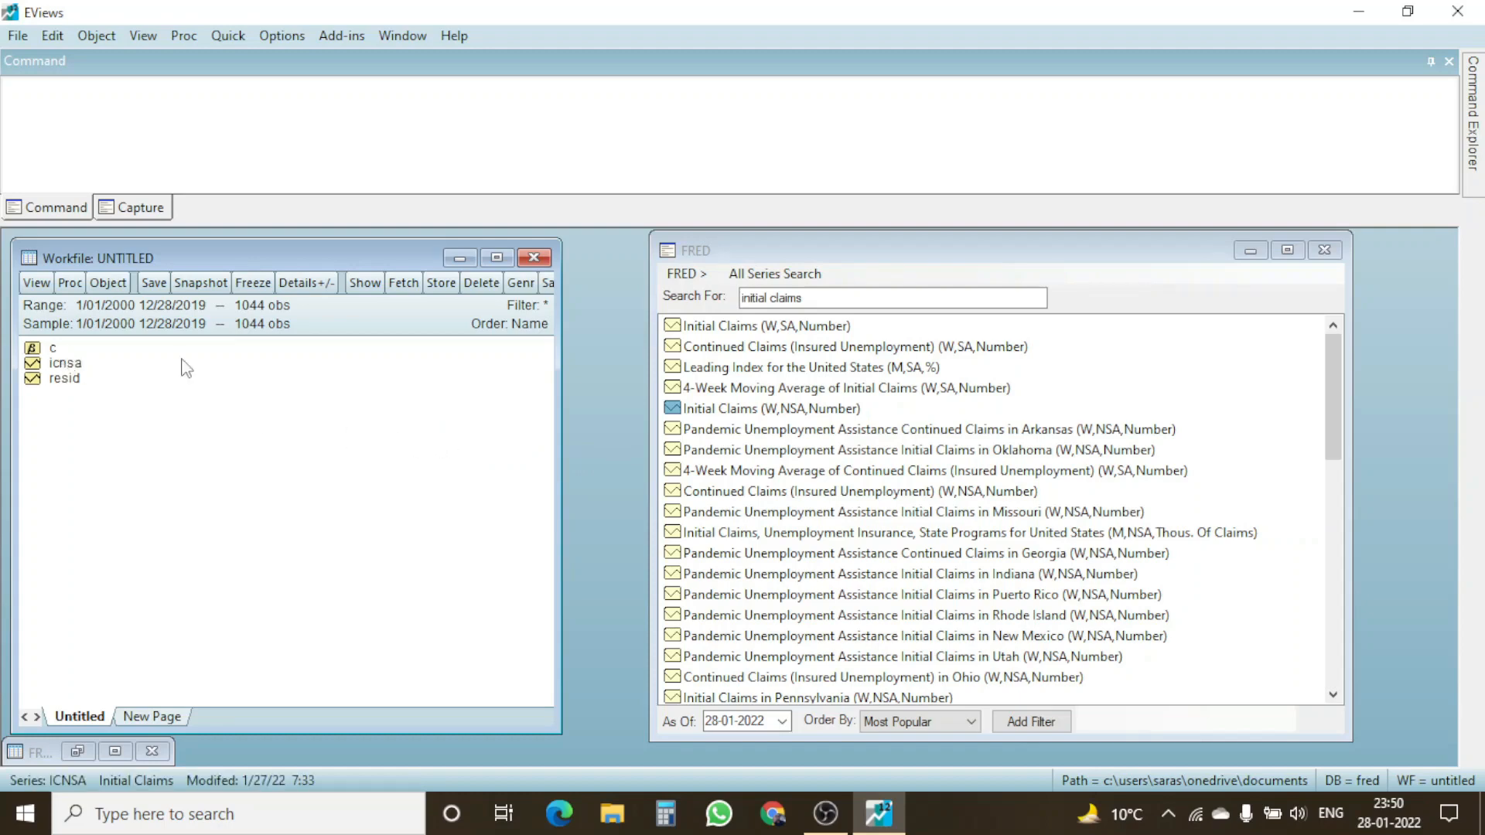
{"action": "left_click", "coordinate": [1324, 250]}
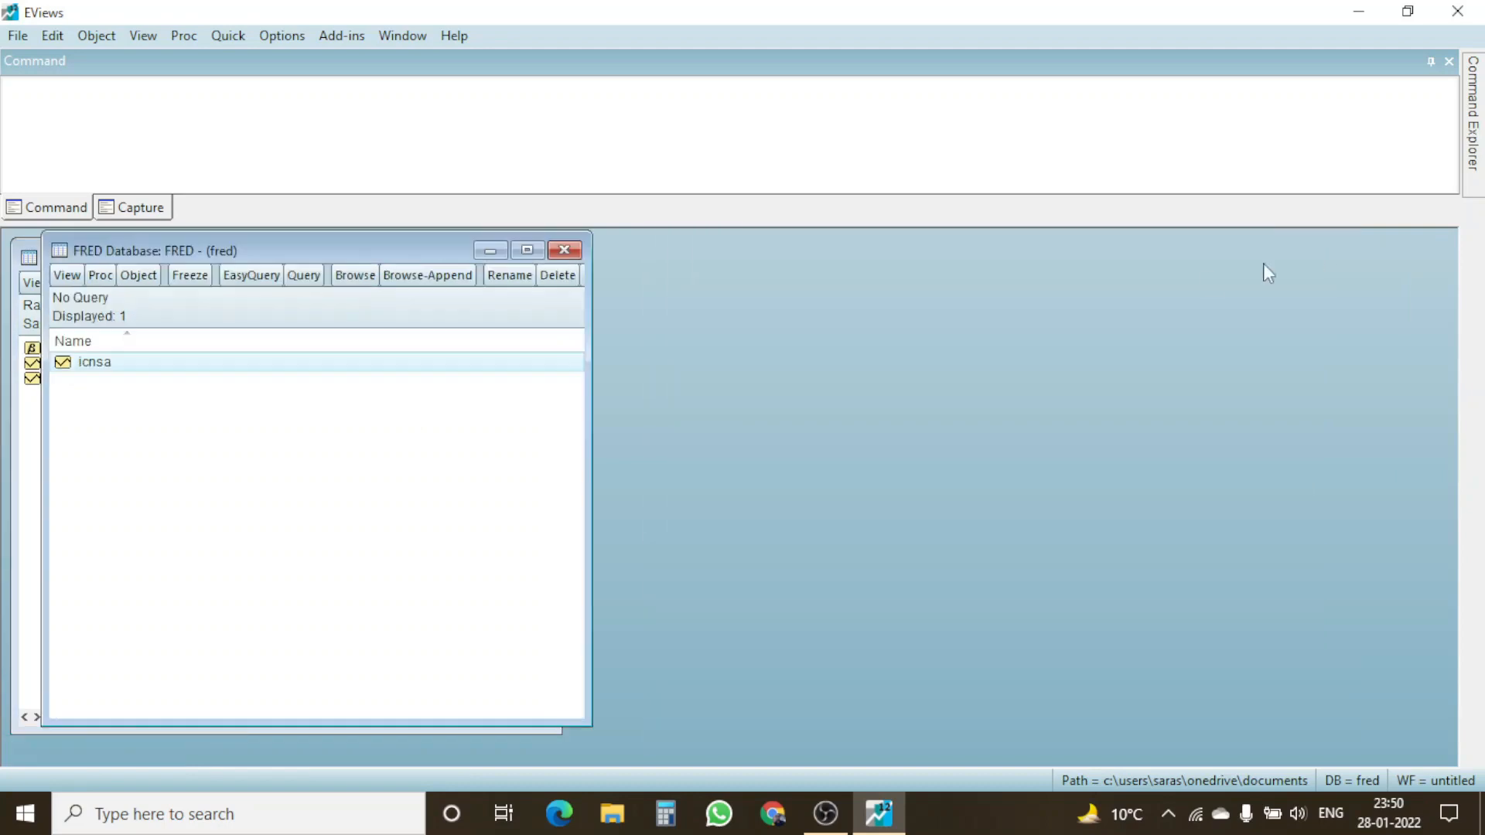
{"action": "left_click", "coordinate": [563, 250]}
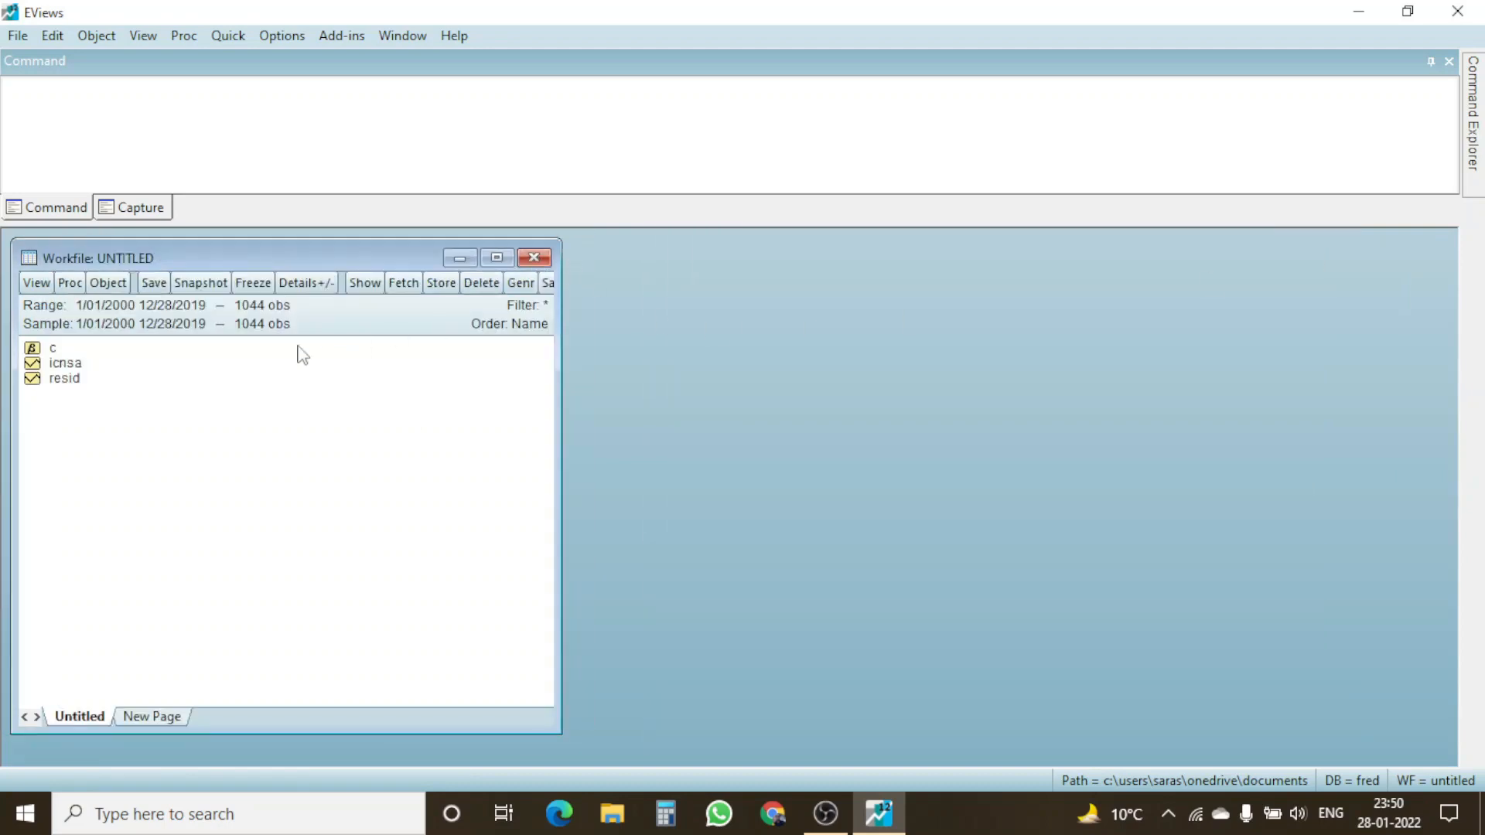
Open the icnsa series and place its window beside the workfile to inspect the weekly values
{"action": "left_click", "coordinate": [72, 365]}
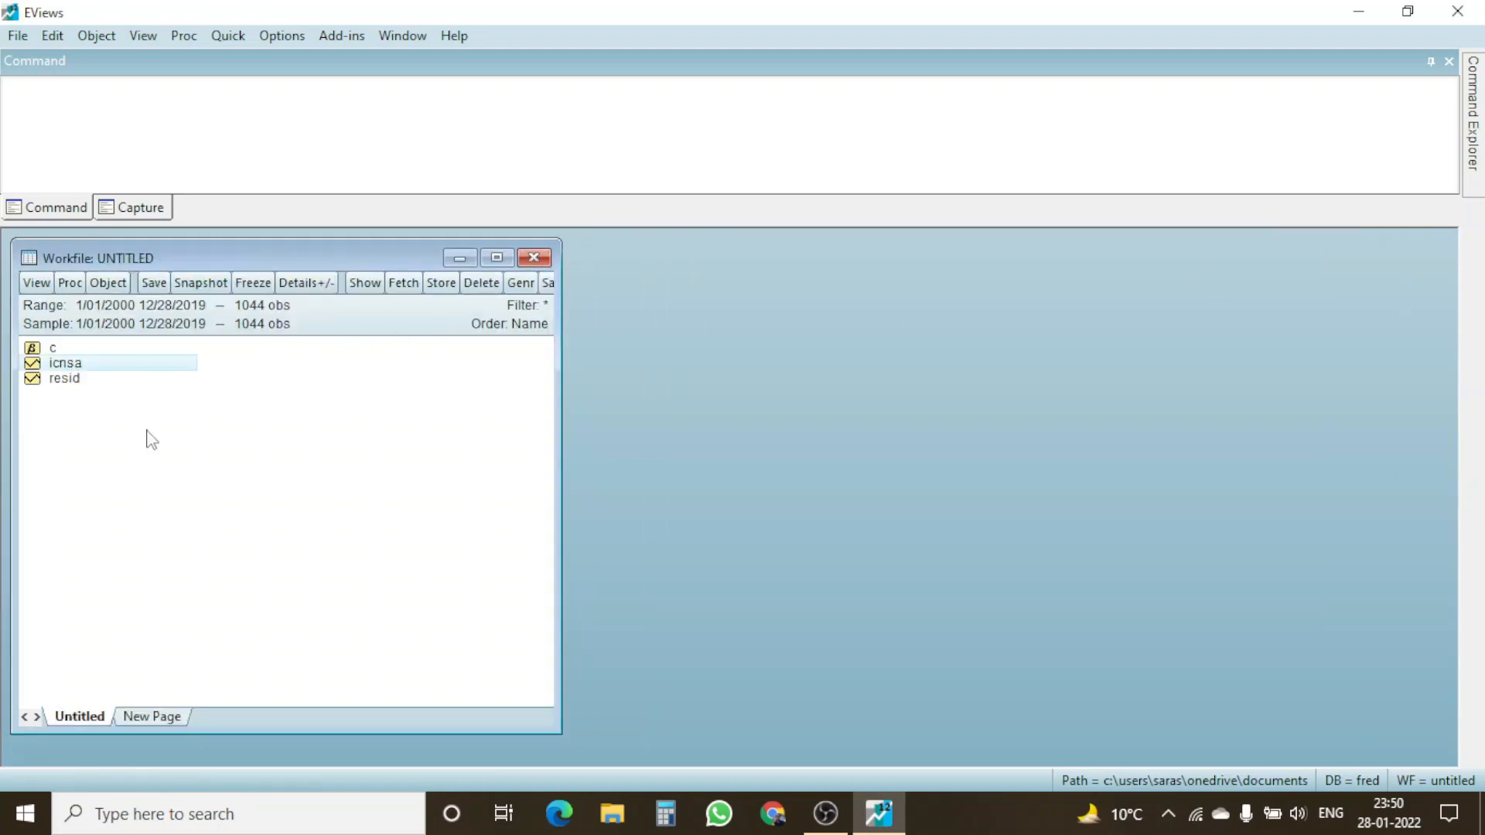
{"action": "double_click", "coordinate": [85, 364]}
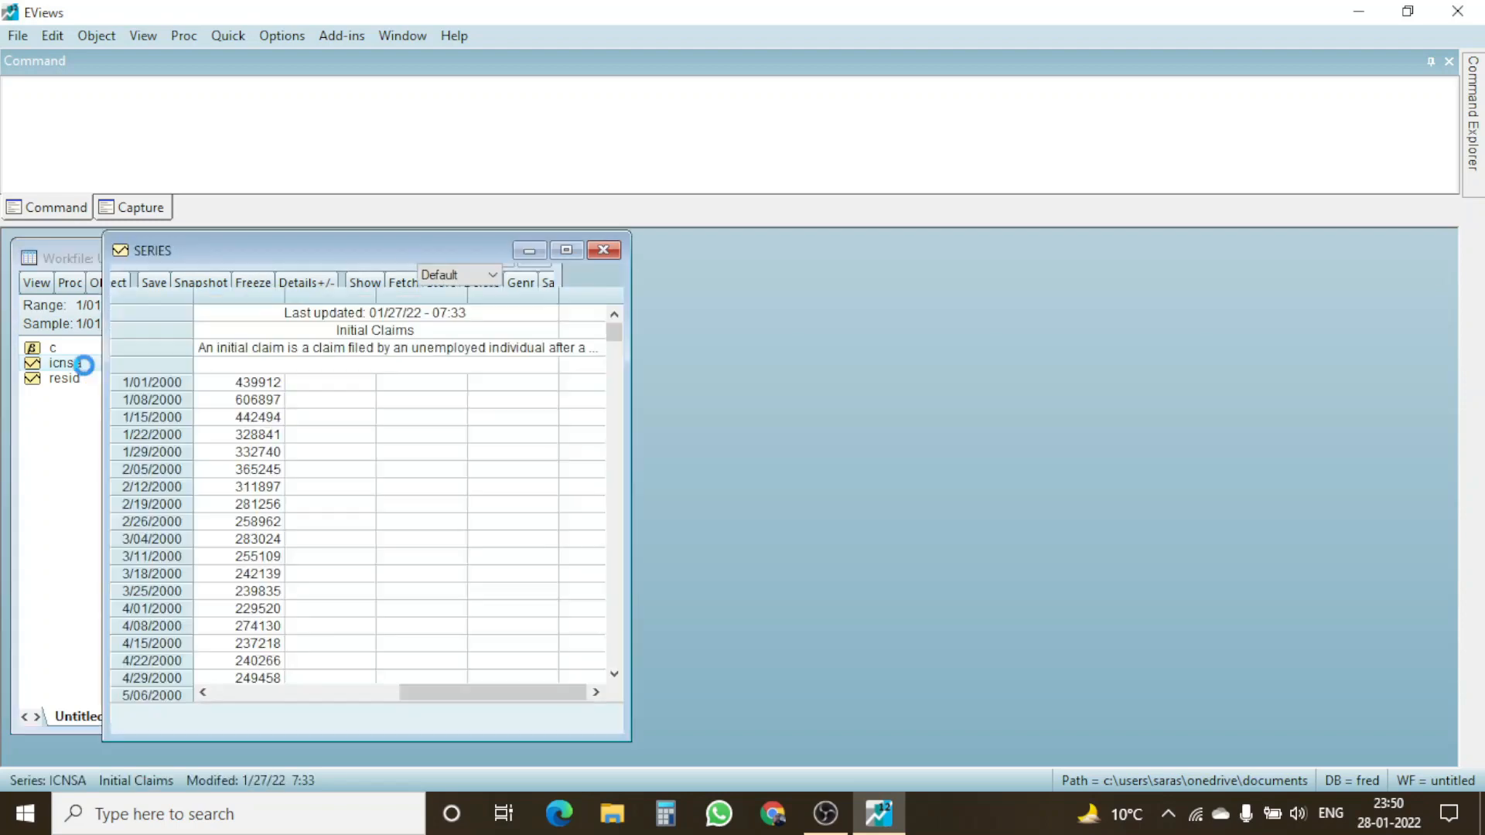
{"action": "left_click_drag", "start_coordinate": [332, 247], "coordinate": [807, 248]}
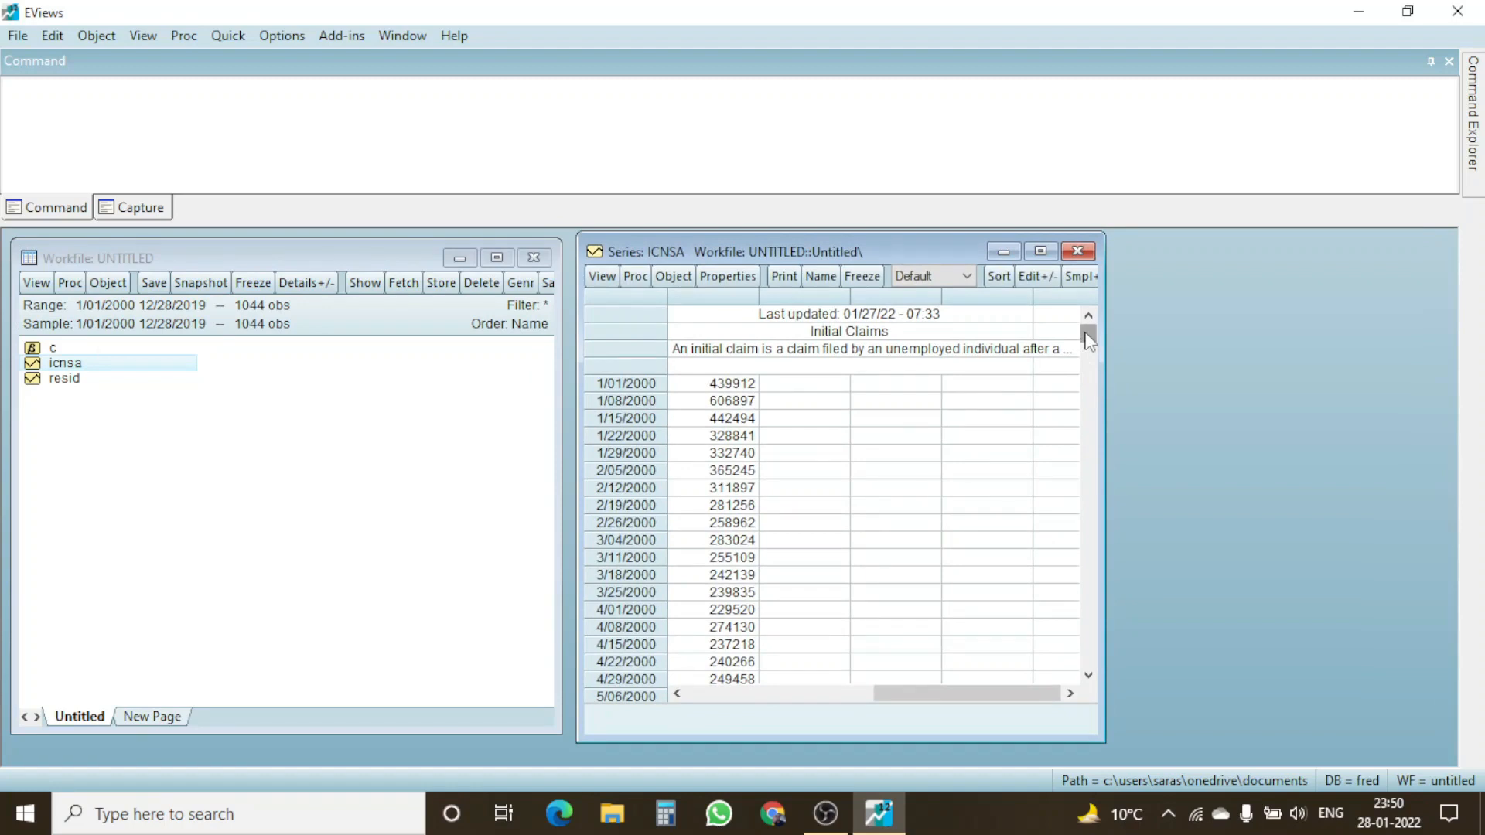
{"action": "mouse_move", "coordinate": [1088, 340]}
{"action": "left_mouse_down"}
{"action": "mouse_move", "coordinate": [1092, 680]}
{"action": "mouse_move", "coordinate": [1096, 332]}
{"action": "left_mouse_up"}
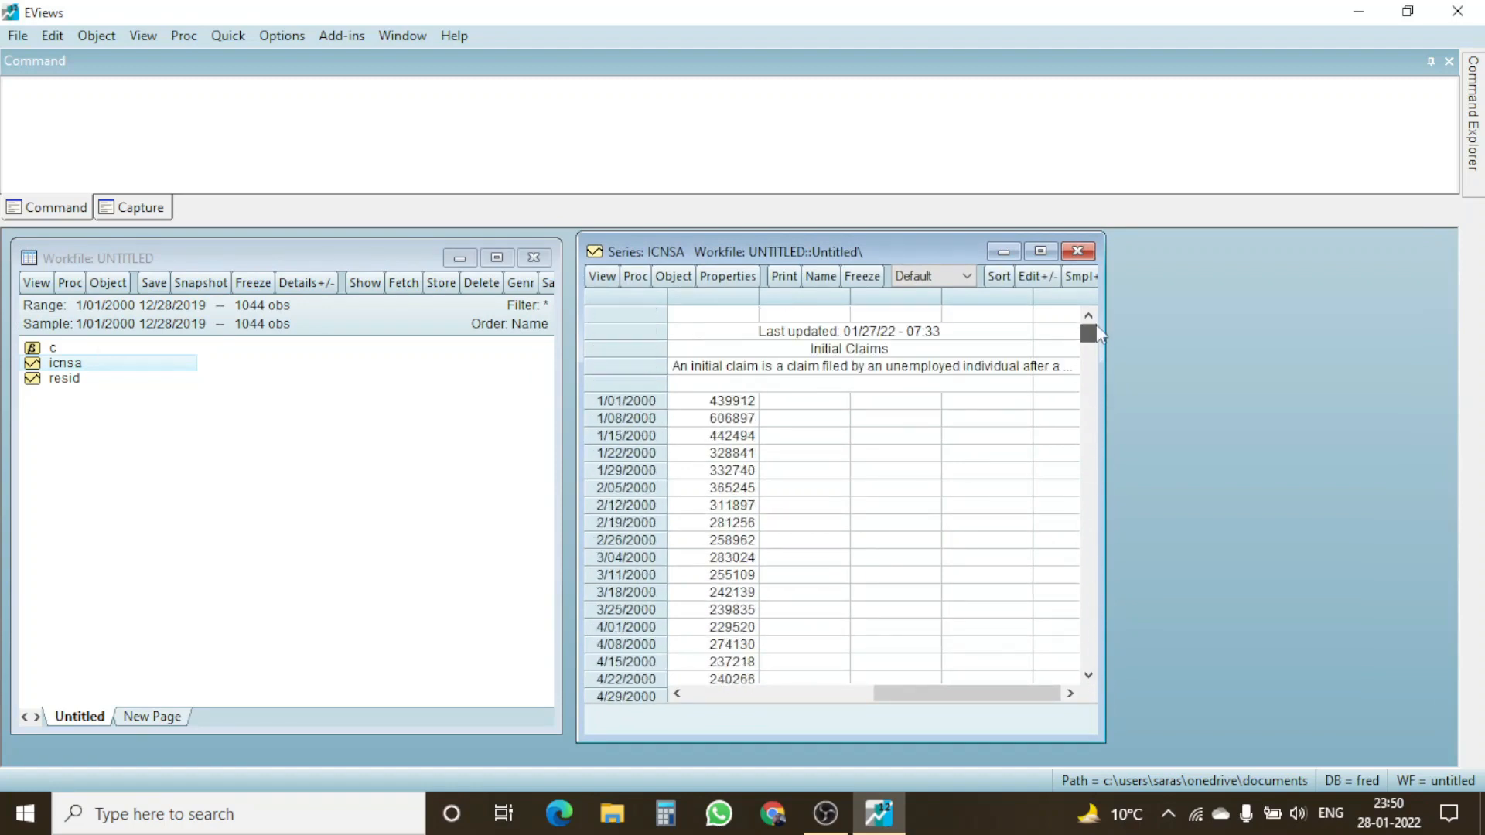
Plot the icnsa series as a basic Line & Symbol graph of raw data and examine it in a maximized window
{"action": "left_click", "coordinate": [604, 277]}
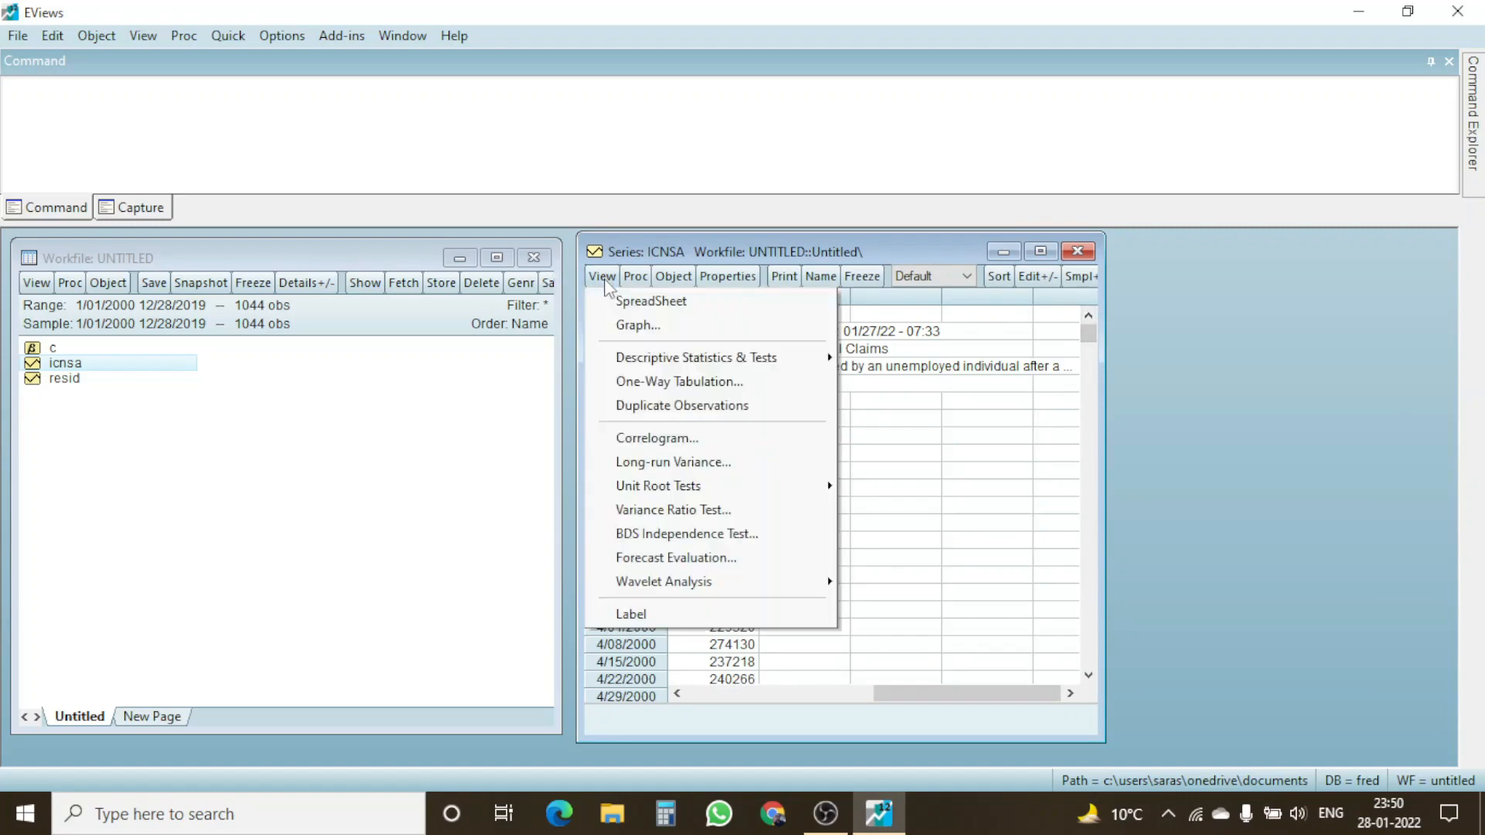
{"action": "left_click", "coordinate": [623, 327]}
{"action": "left_click", "coordinate": [1005, 686]}
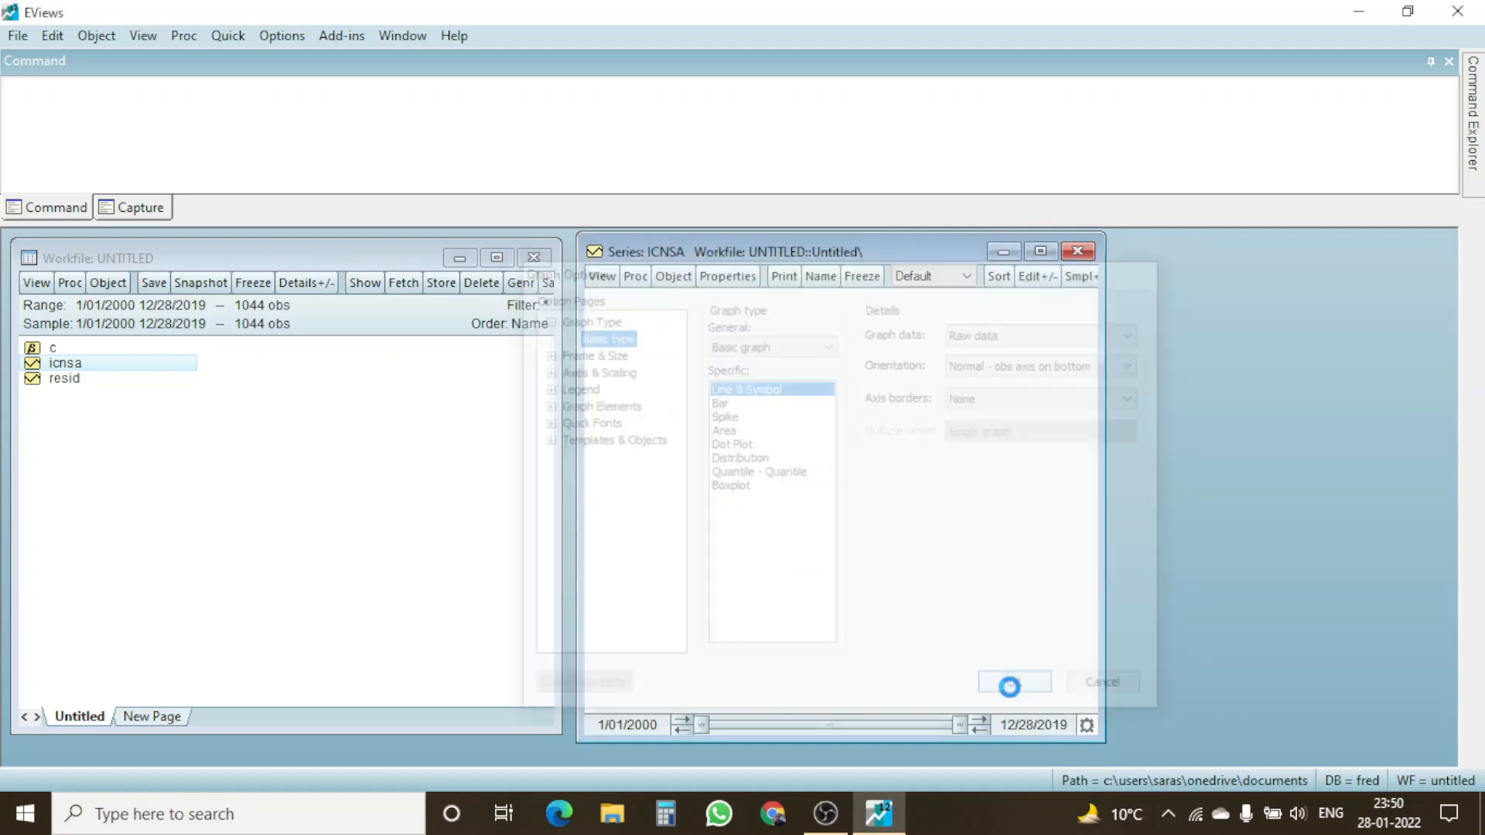
{"action": "left_click", "coordinate": [1040, 251]}
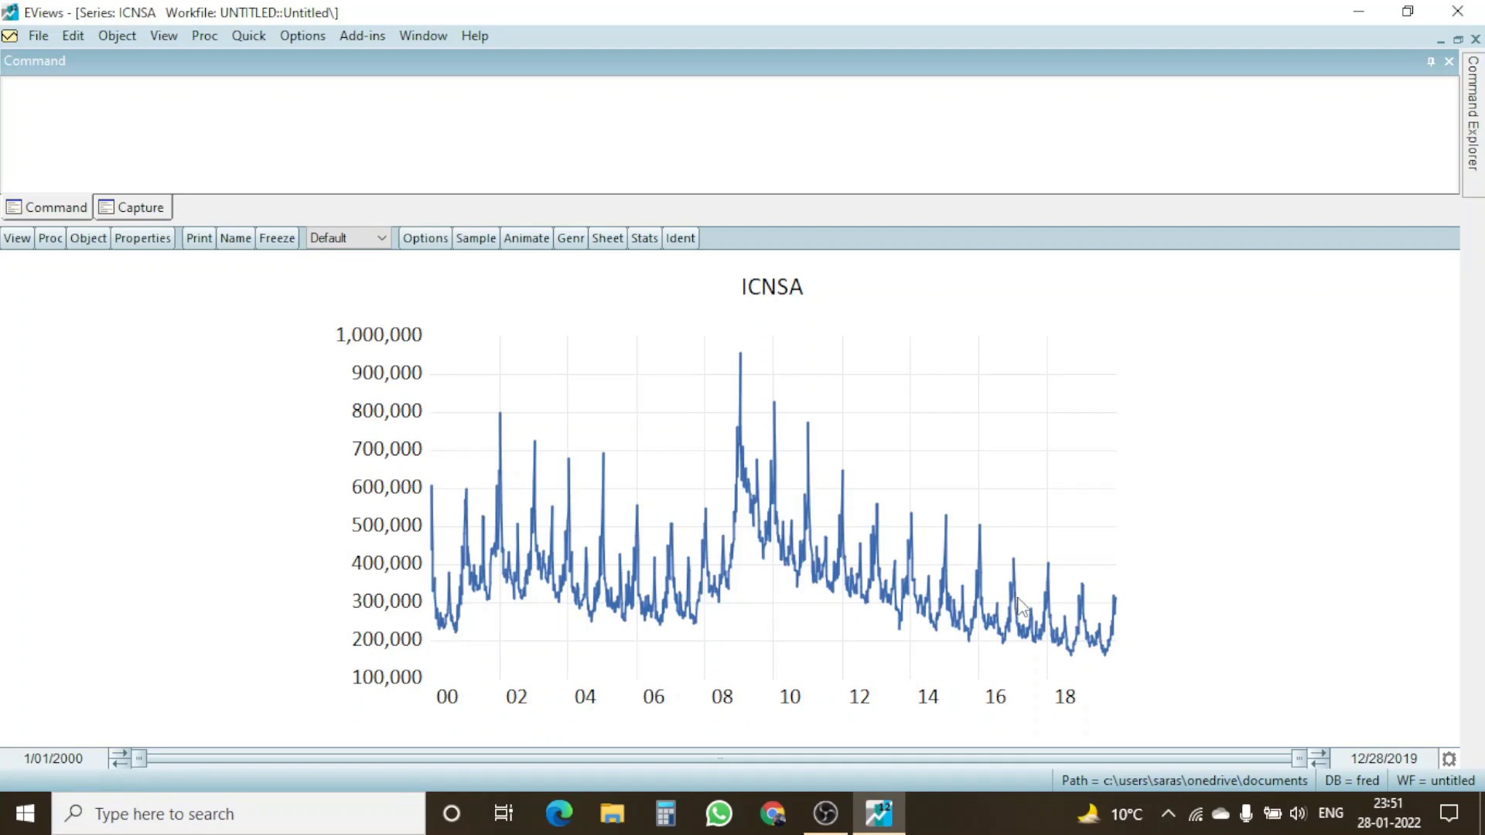
{"action": "mouse_move", "coordinate": [1019, 606]}
Restore the series window to its smaller size and return icnsa to the spreadsheet view
{"action": "left_click", "coordinate": [1455, 38]}
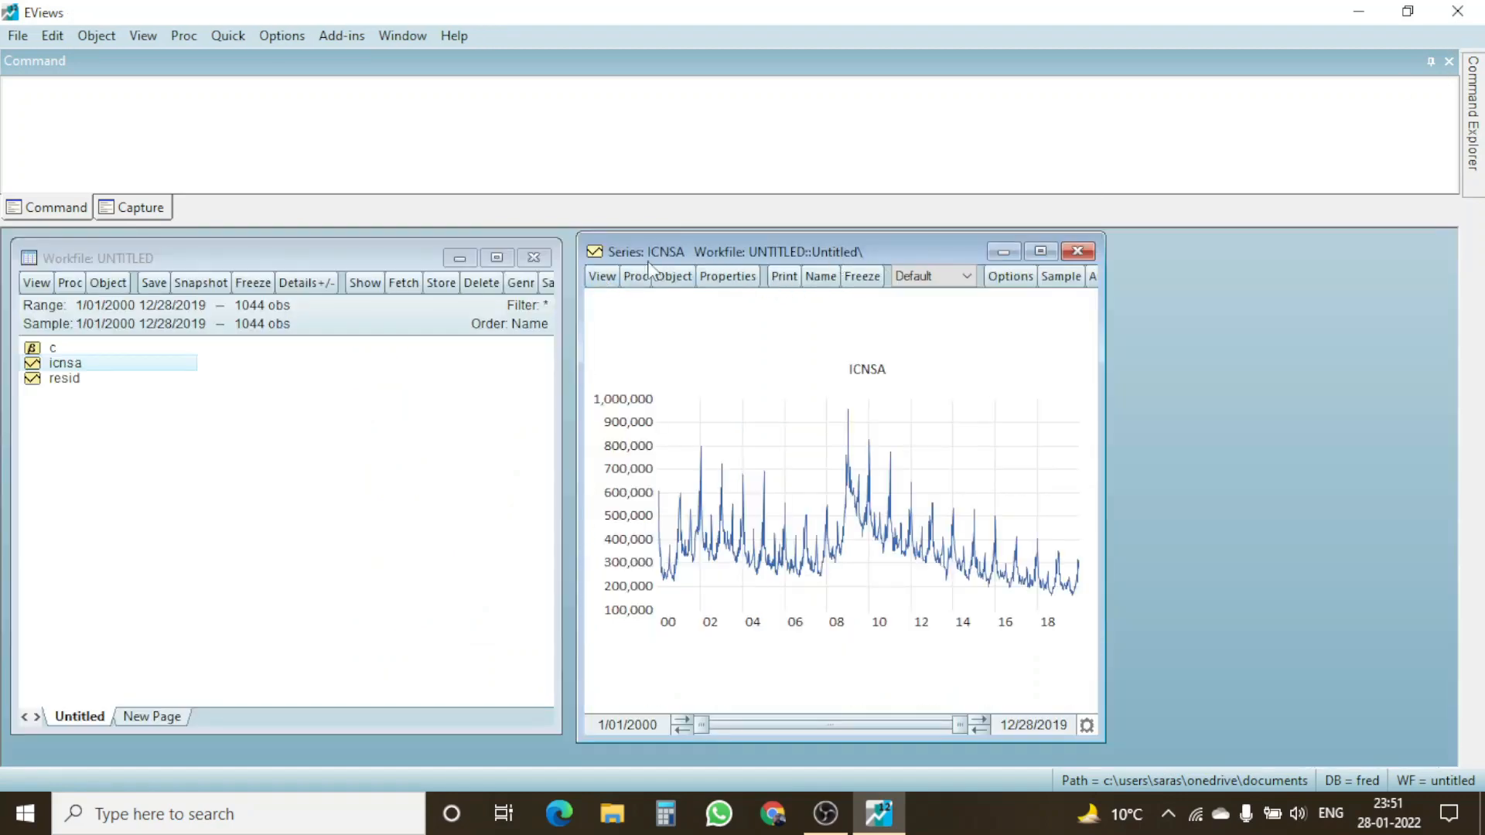
{"action": "left_click", "coordinate": [603, 276]}
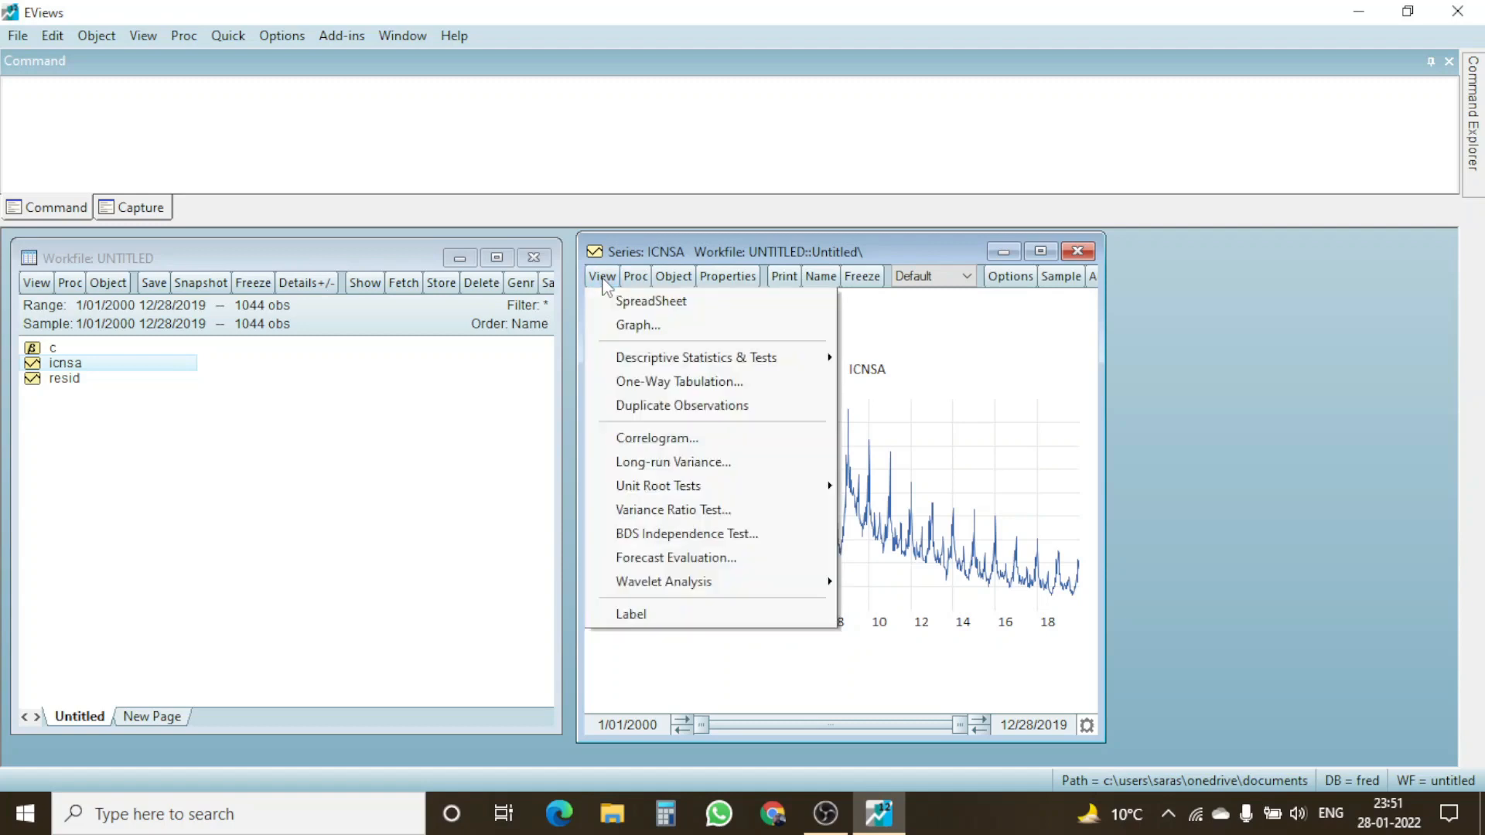
{"action": "left_click", "coordinate": [605, 297]}
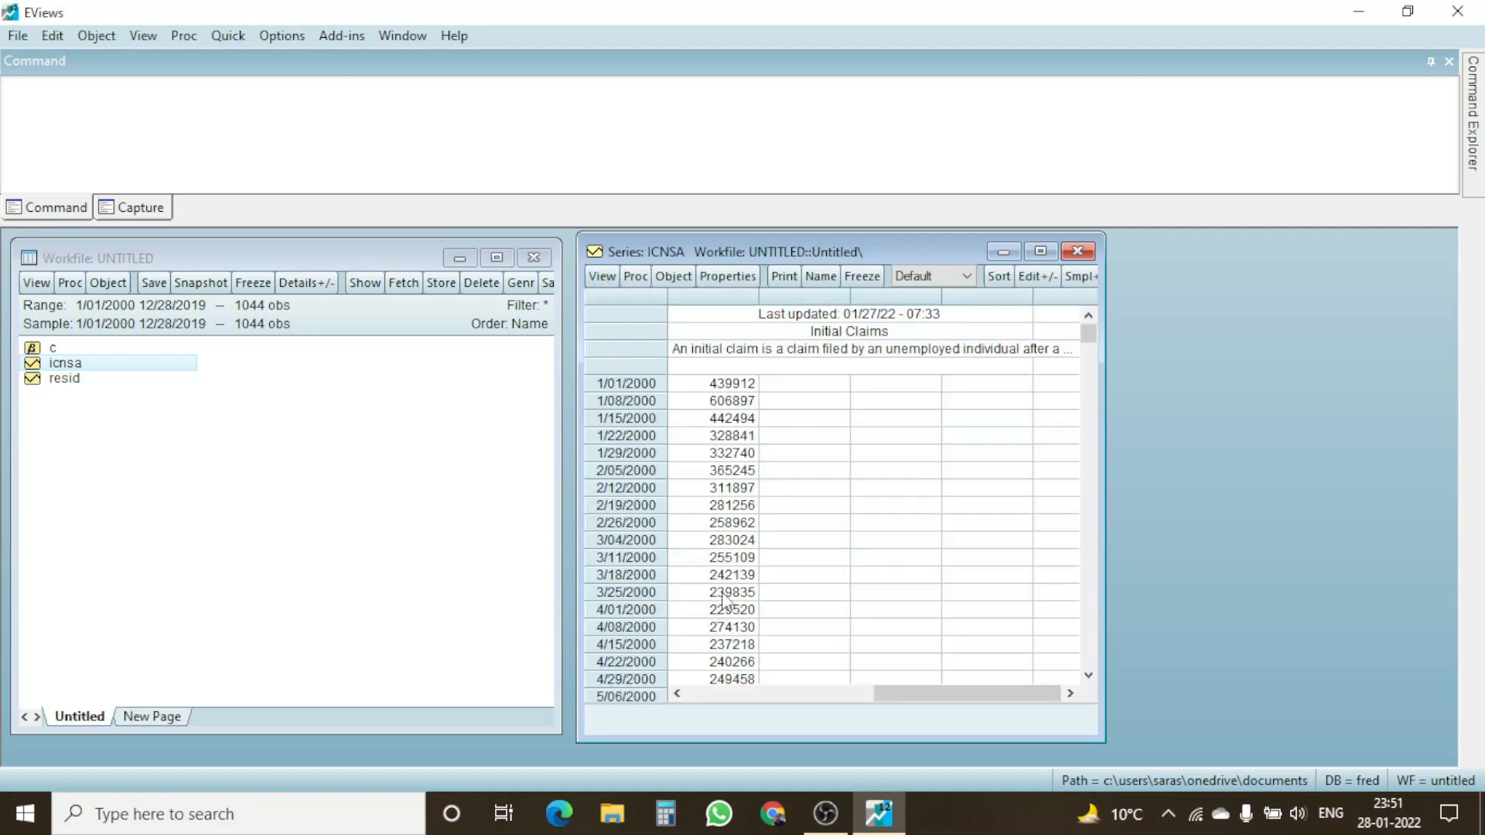
Run an STL decomposition on icnsa with periodicity w and default settings, outputting icnsa_saf, icnsa_trend and icnsa_sa
{"action": "left_click", "coordinate": [633, 278]}
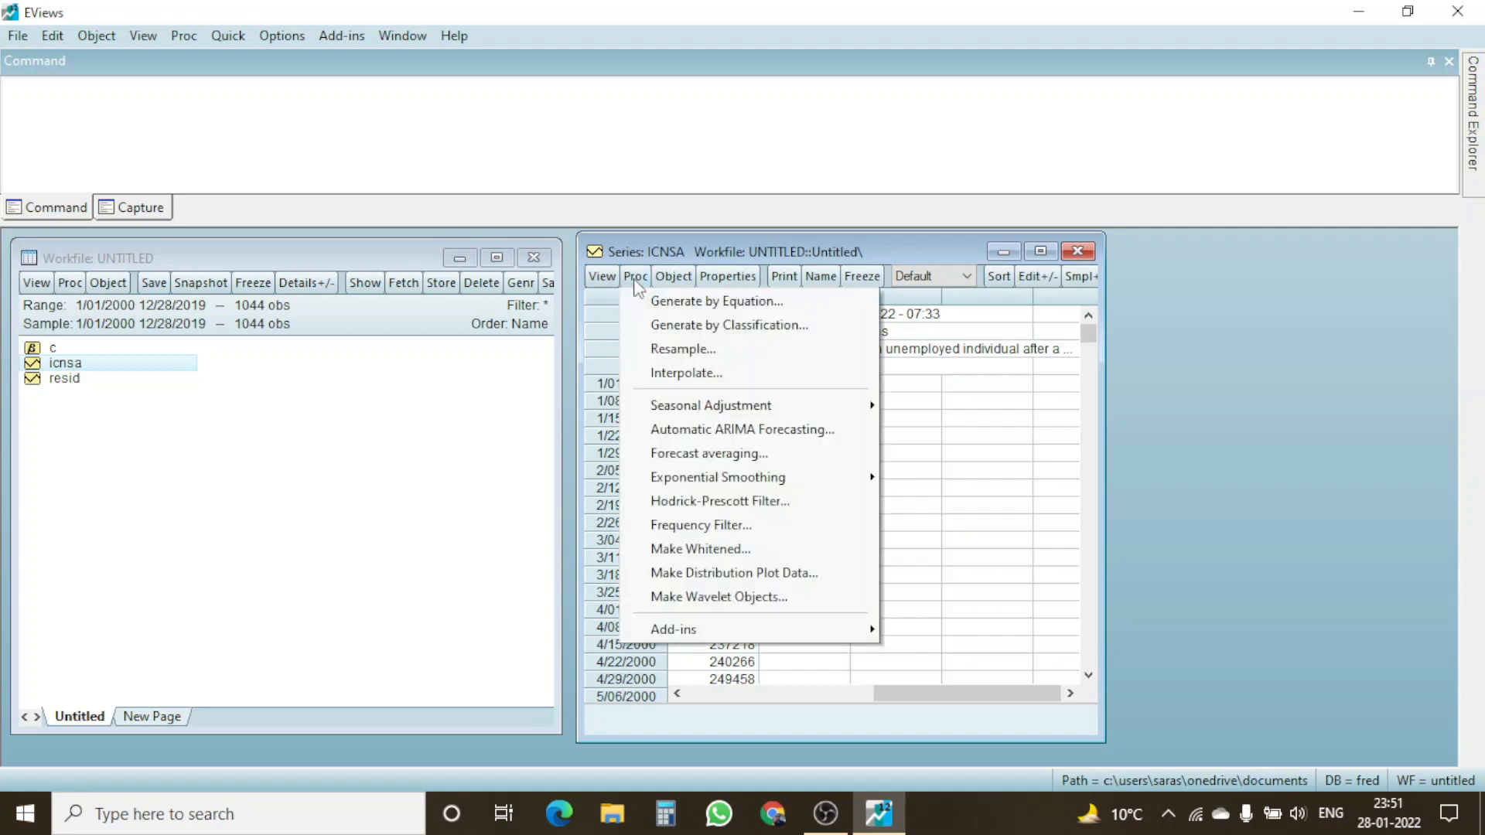
{"action": "mouse_move", "coordinate": [691, 415]}
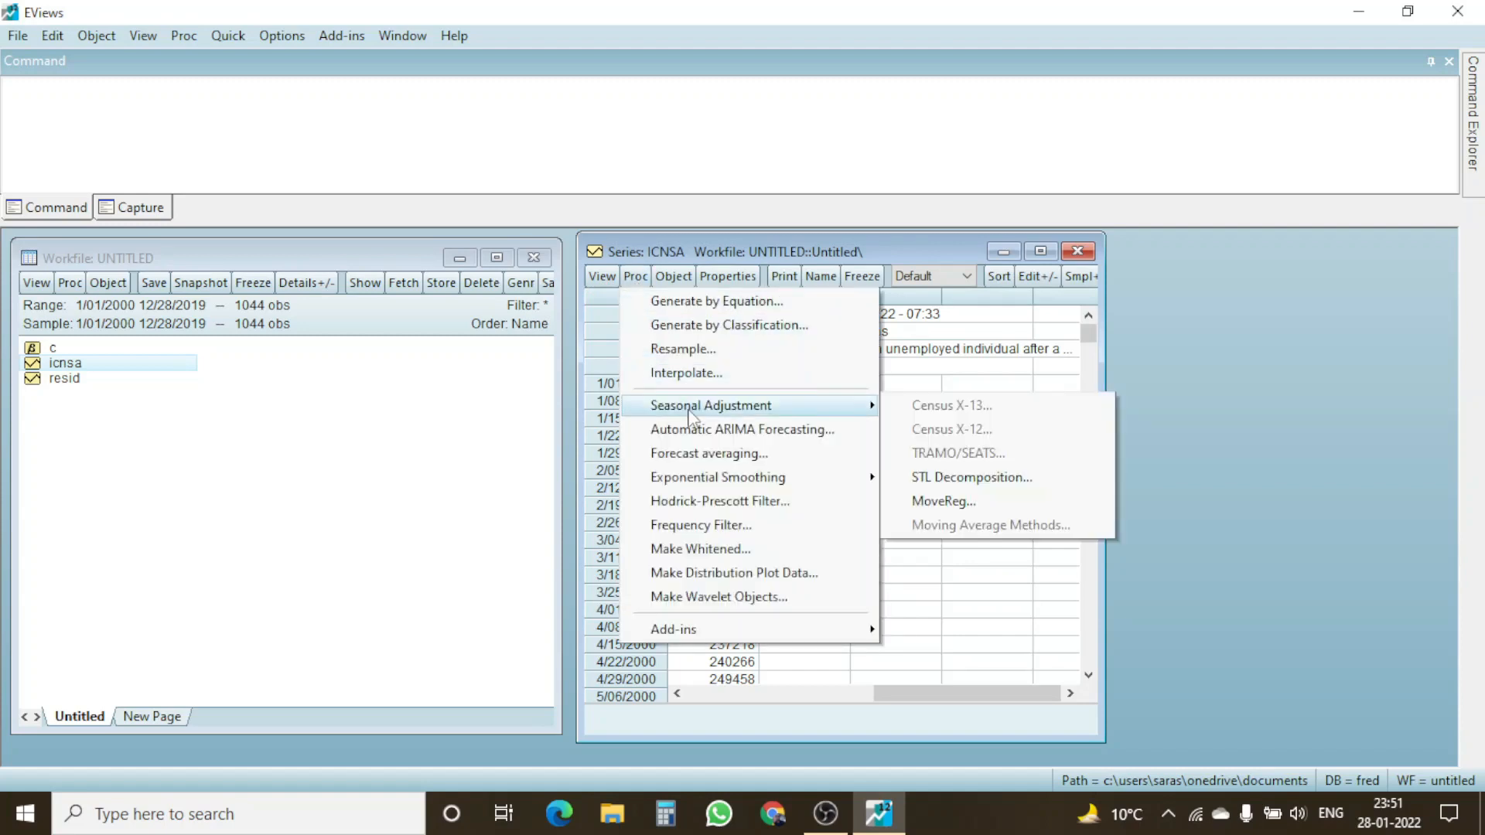
{"action": "left_click", "coordinate": [930, 478]}
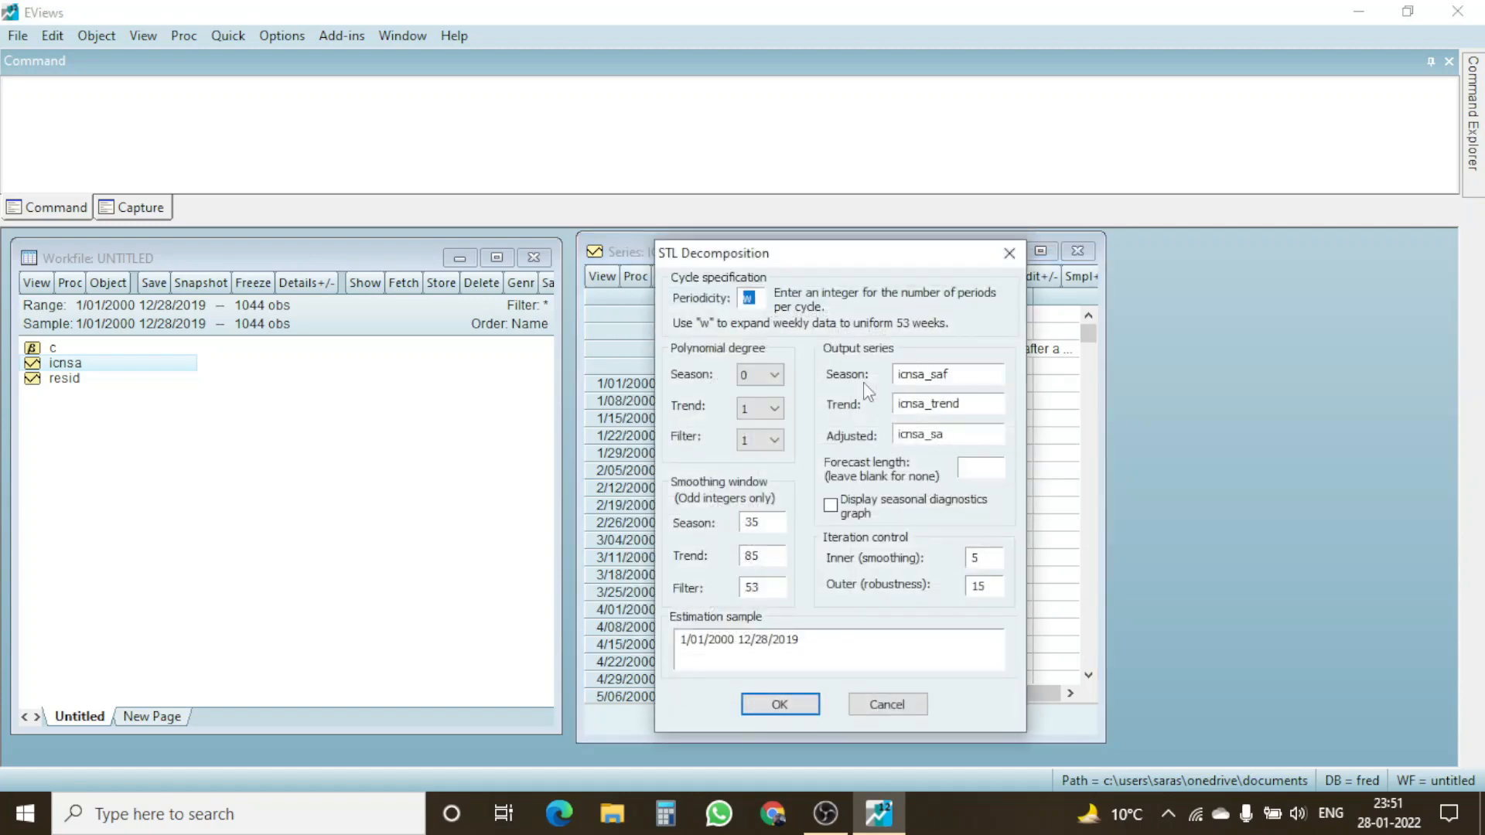
{"action": "left_click", "coordinate": [965, 377]}
{"action": "left_click_drag", "start_coordinate": [962, 437], "coordinate": [900, 437]}
{"action": "left_click", "coordinate": [780, 704]}
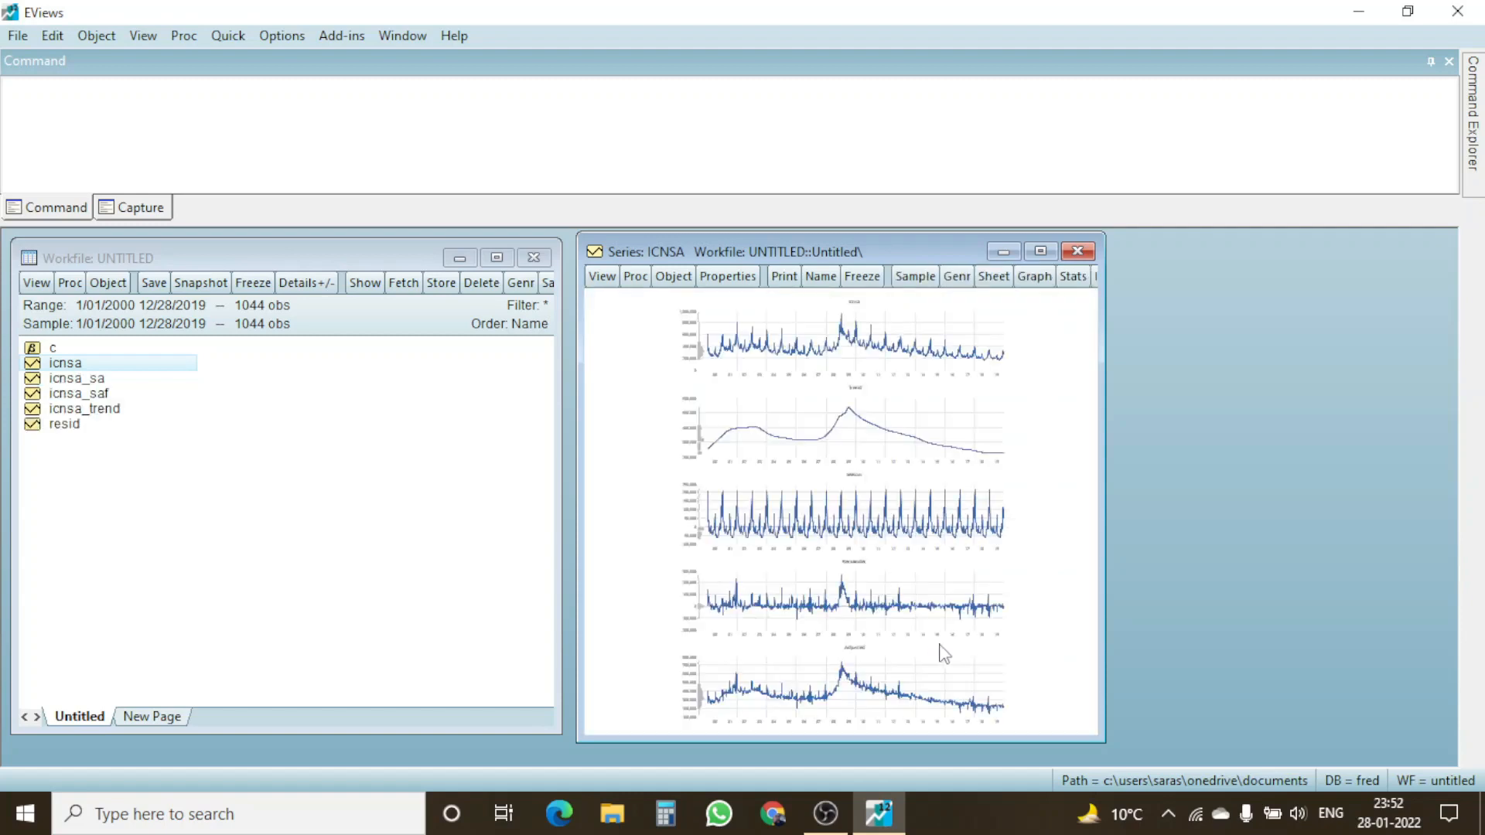
Maximize the decomposition output, arrange the Icnsa, Trend, Season and Remainder graphs in two columns with Adjusted centred beneath, and examine them
{"action": "left_click", "coordinate": [1040, 251]}
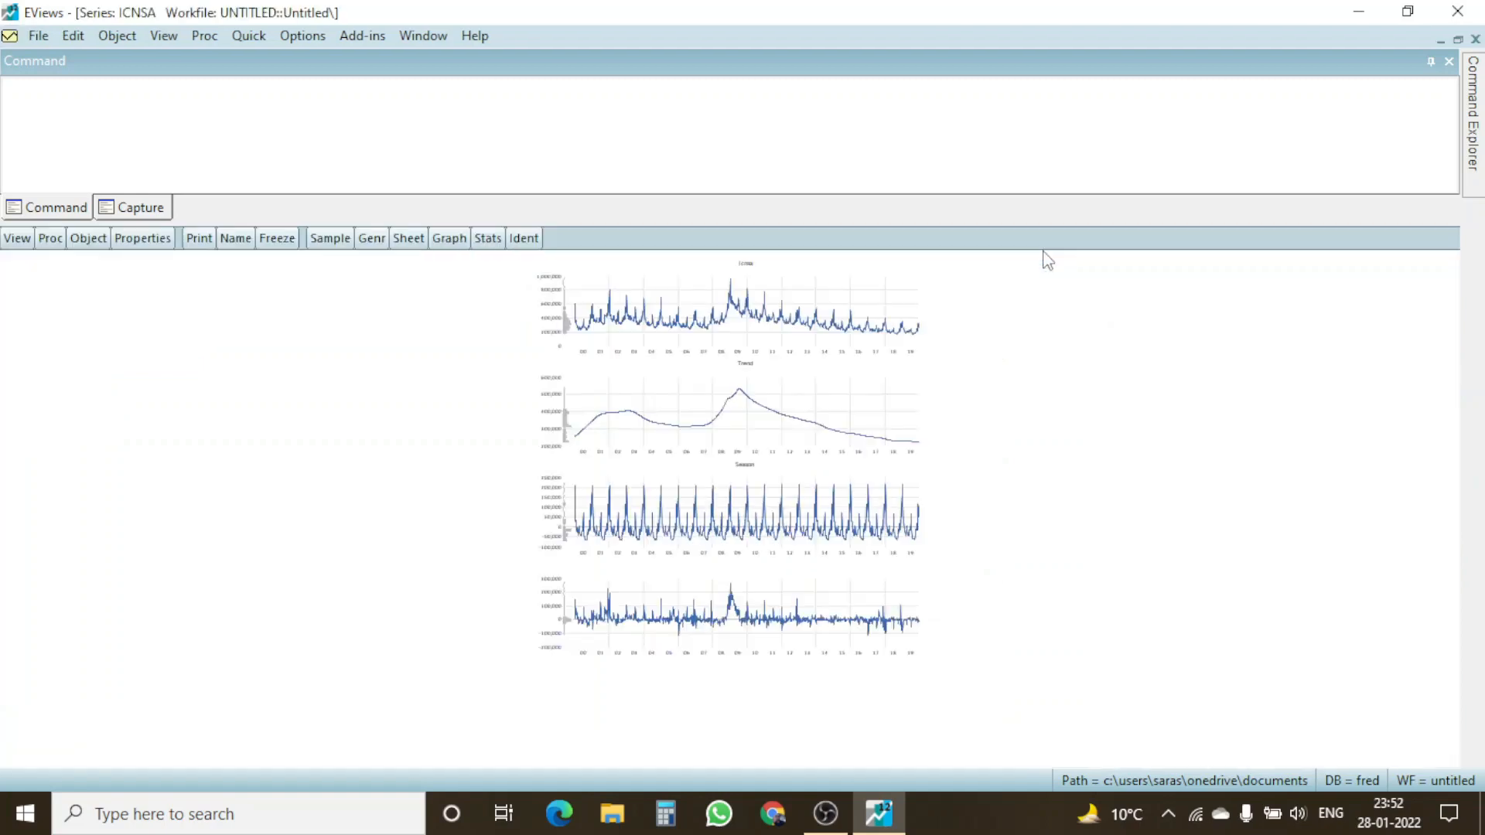
{"action": "mouse_move", "coordinate": [762, 316]}
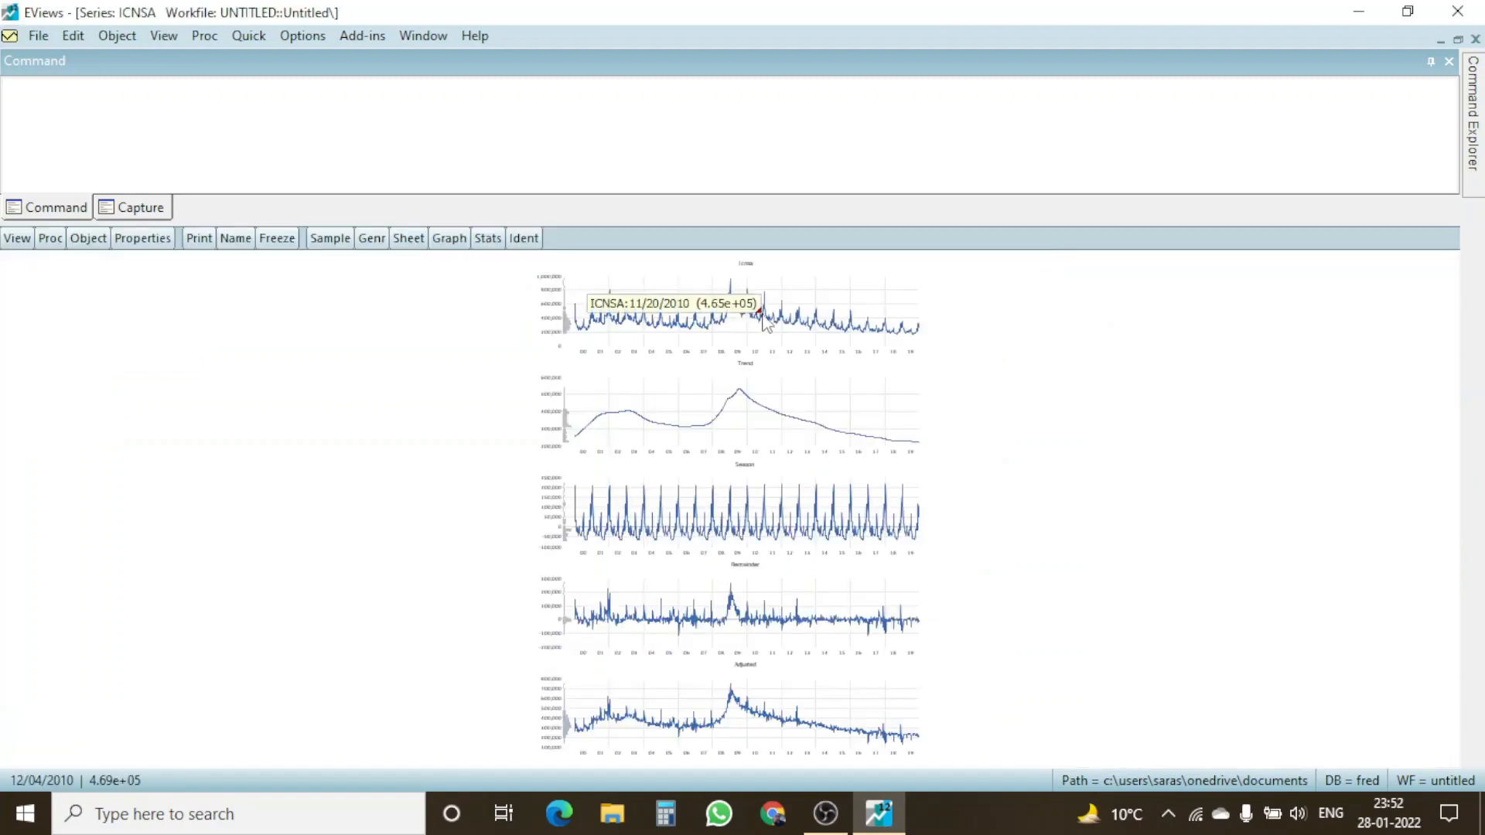
{"action": "left_click_drag", "start_coordinate": [762, 317], "coordinate": [295, 368]}
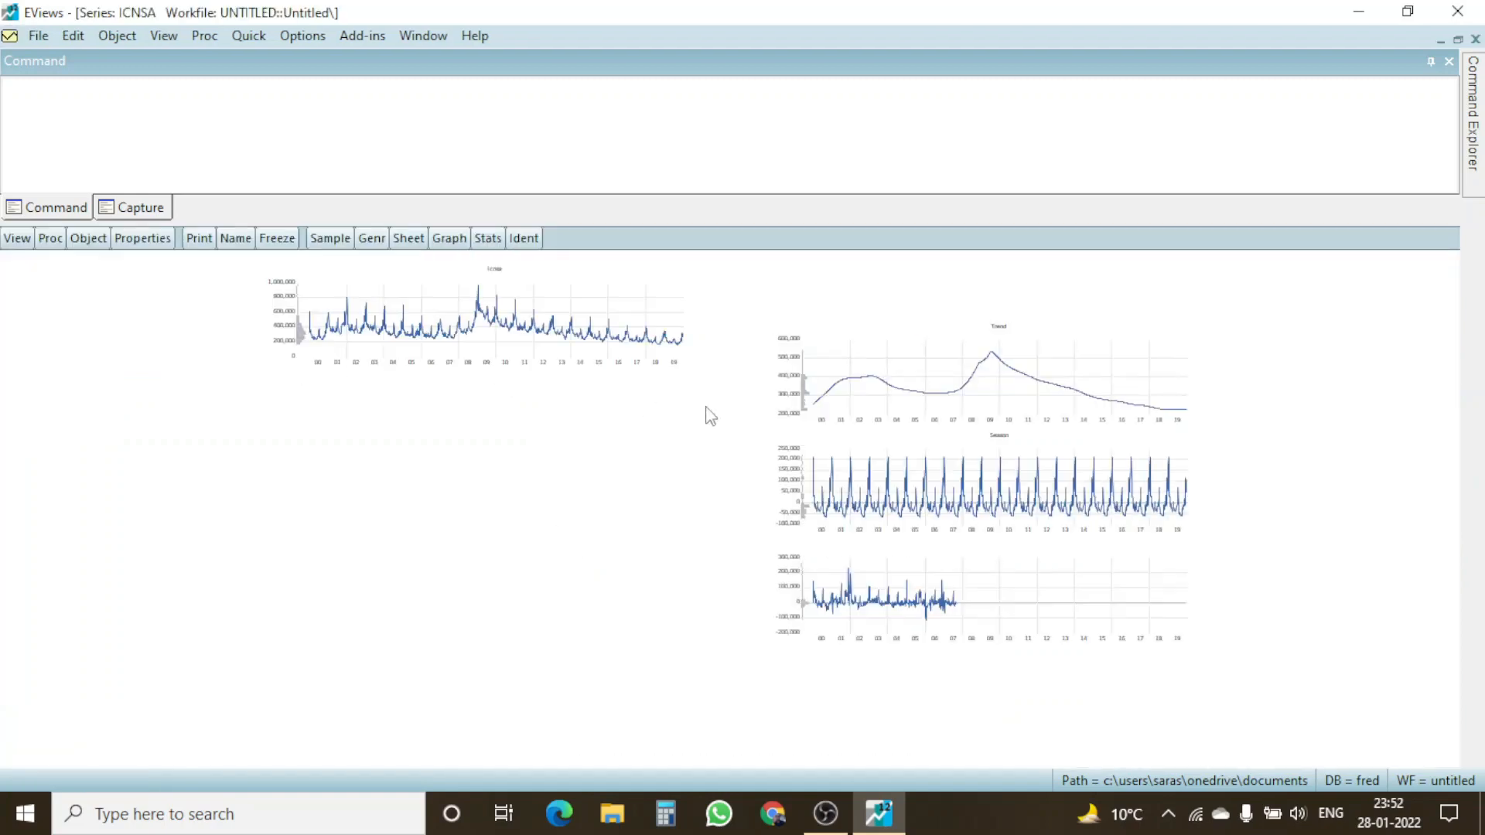
{"action": "left_click_drag", "start_coordinate": [888, 391], "coordinate": [902, 329]}
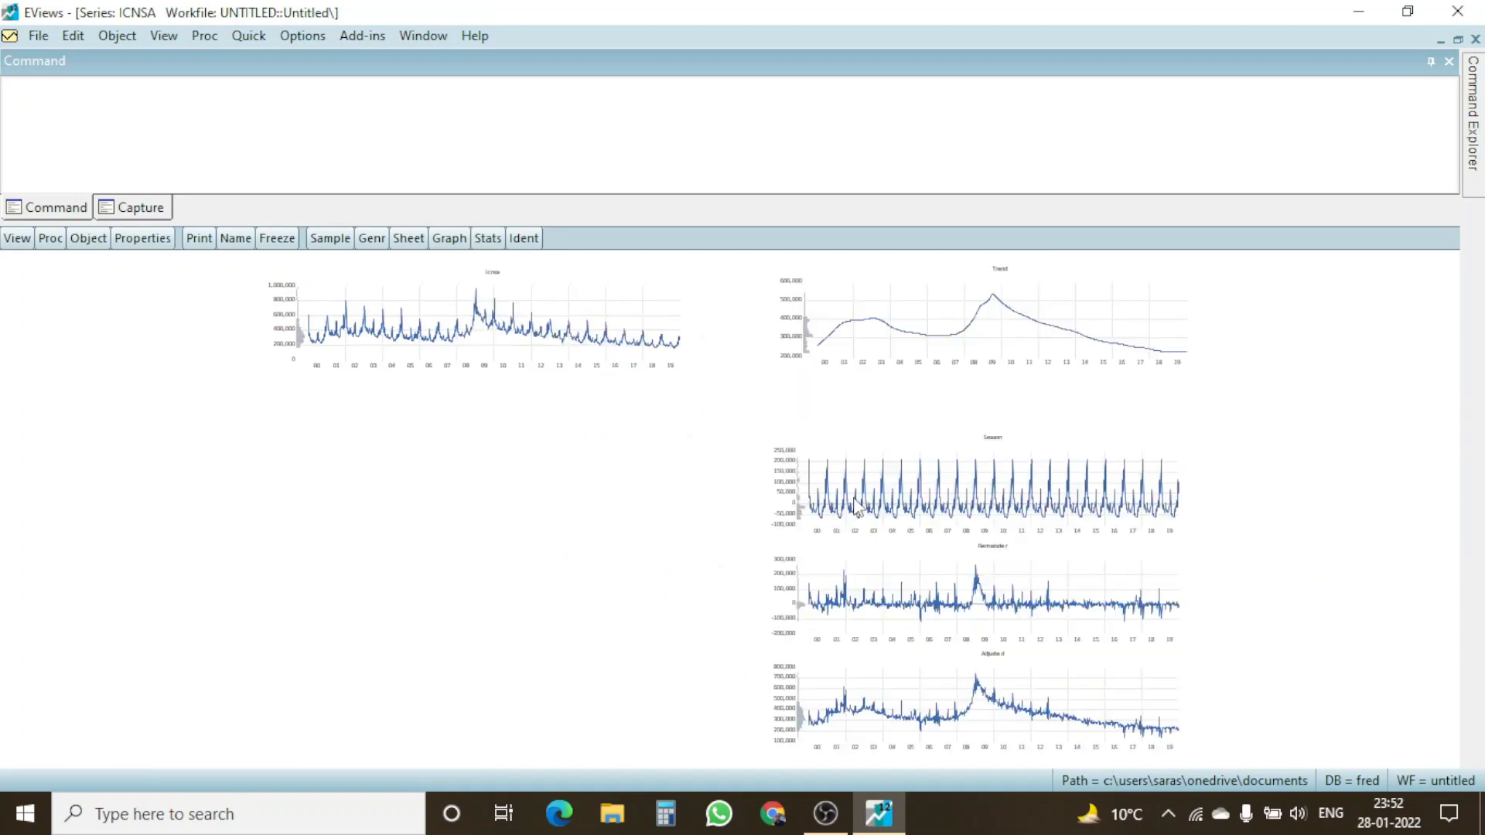
{"action": "left_click_drag", "start_coordinate": [857, 506], "coordinate": [467, 503]}
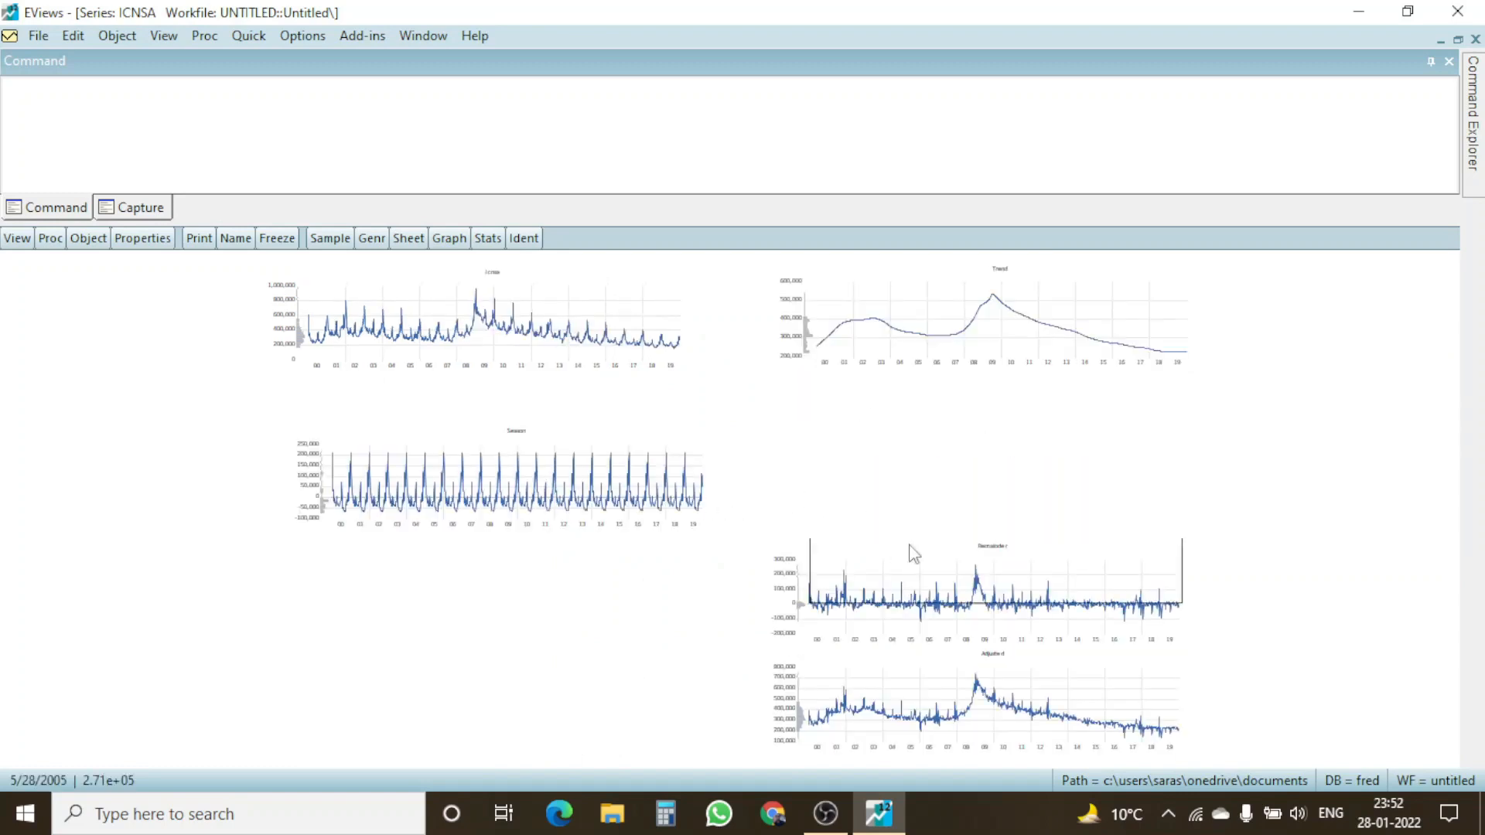
{"action": "left_click_drag", "start_coordinate": [913, 553], "coordinate": [918, 474]}
{"action": "left_click_drag", "start_coordinate": [902, 656], "coordinate": [644, 657]}
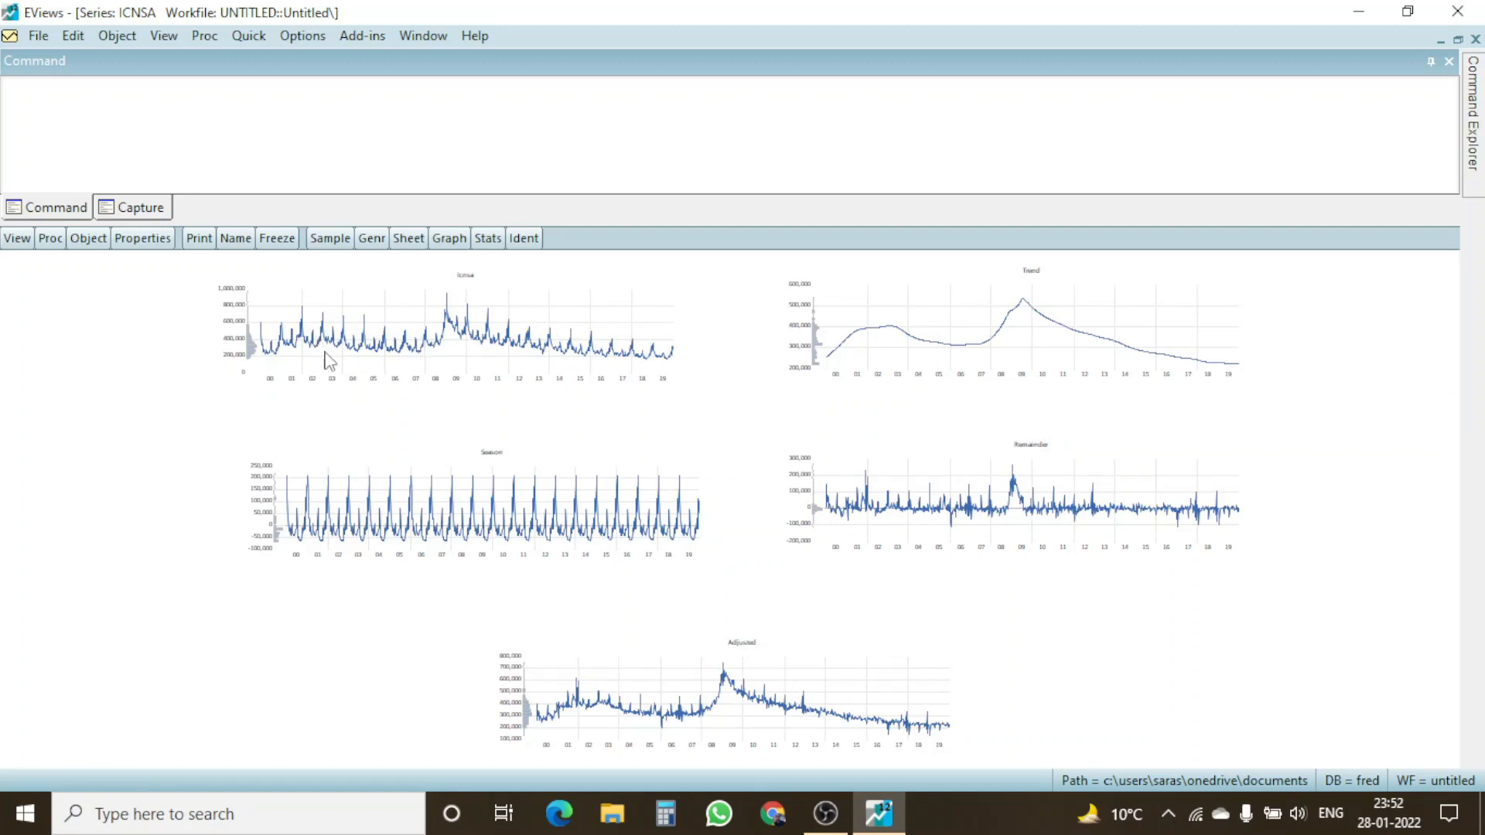
{"action": "mouse_move", "coordinate": [643, 352]}
{"action": "mouse_move", "coordinate": [541, 342]}
{"action": "mouse_move", "coordinate": [691, 534]}
{"action": "mouse_move", "coordinate": [1005, 528]}
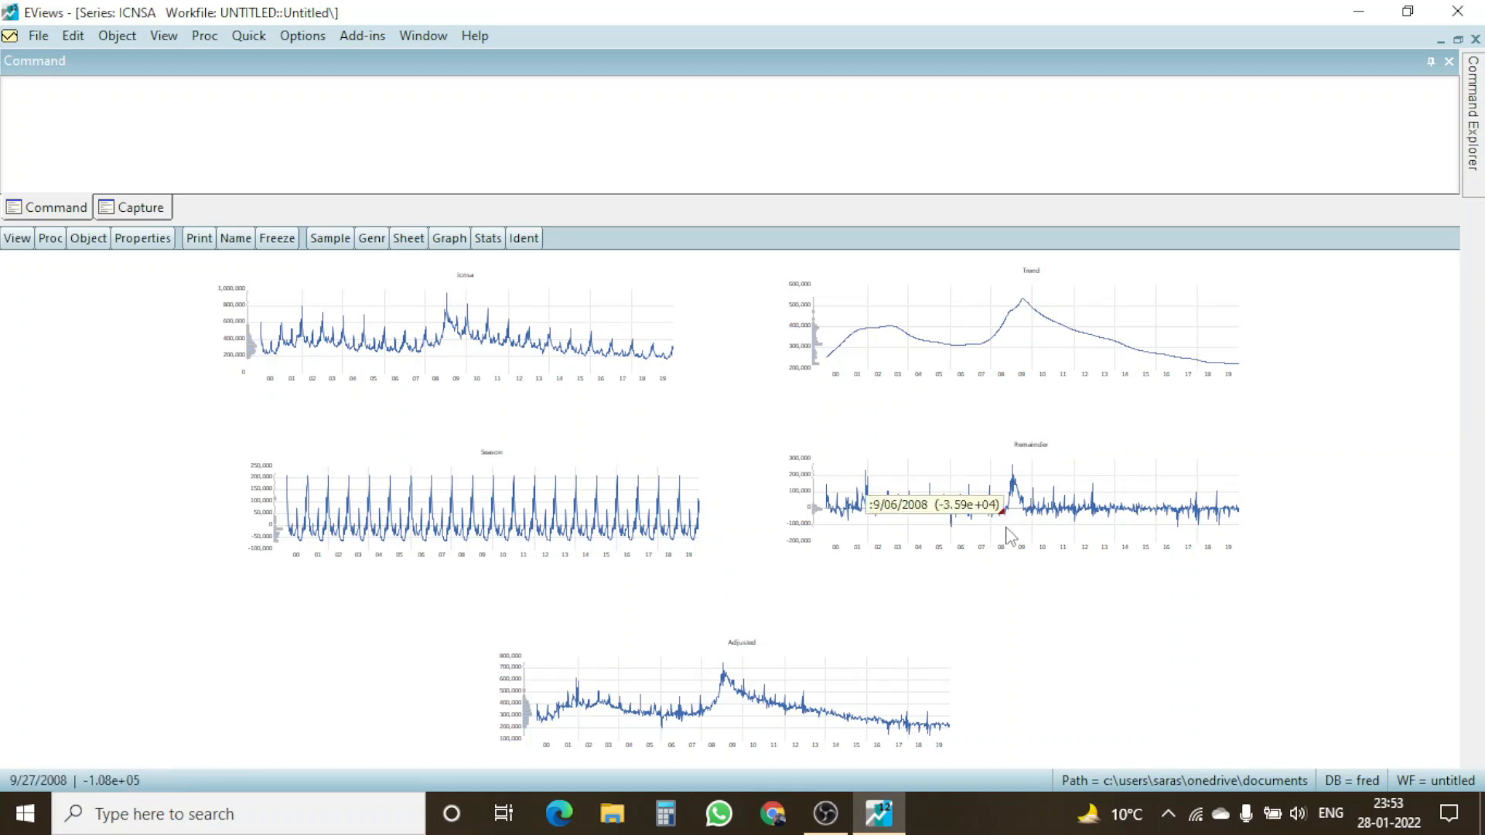
{"action": "mouse_move", "coordinate": [611, 487]}
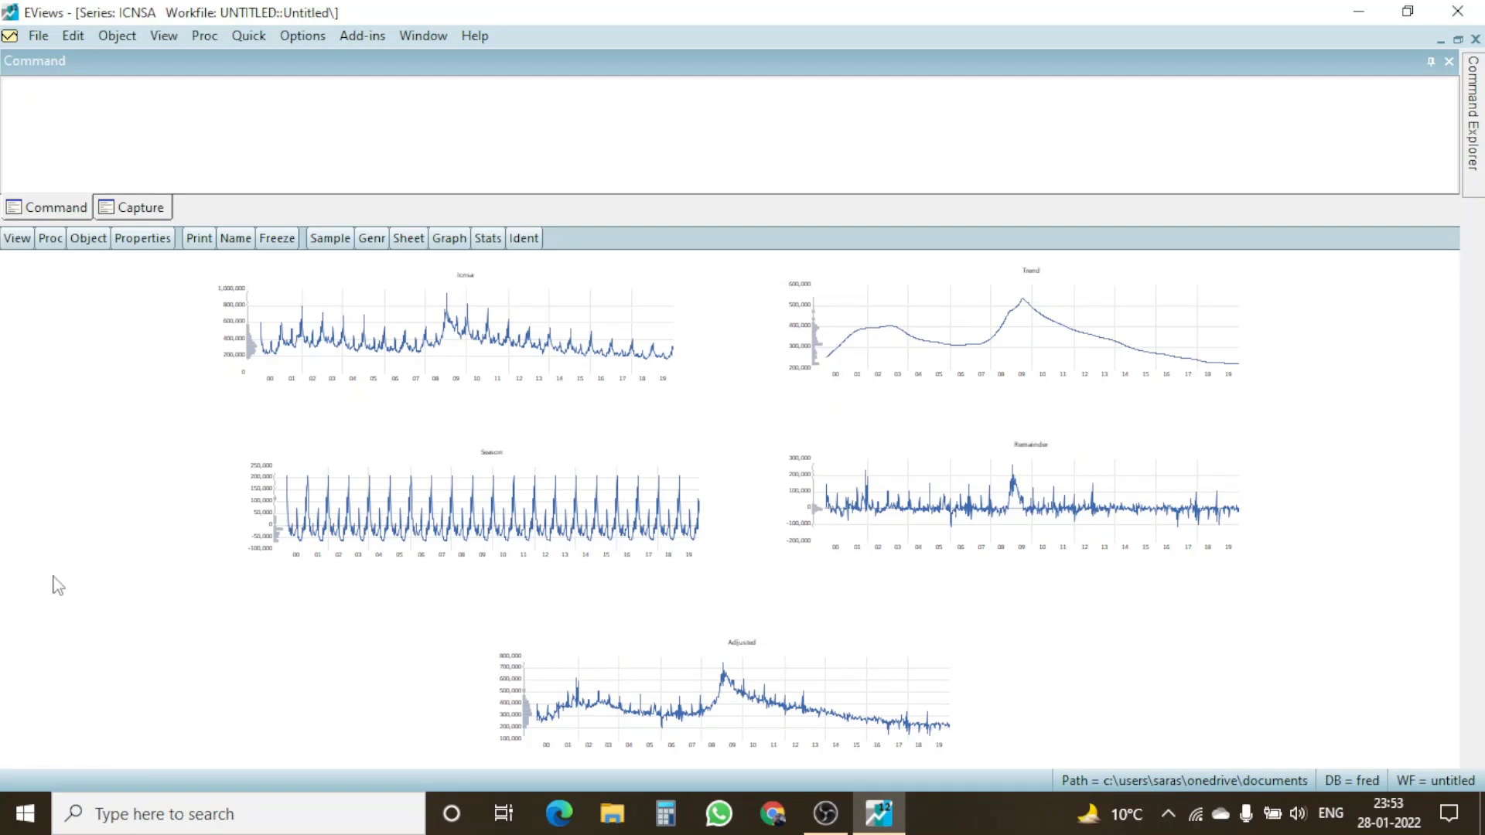
Restore the icnsa decomposition window to its smaller size, move it clear of the workfile and minimize it
{"action": "left_click", "coordinate": [1457, 39]}
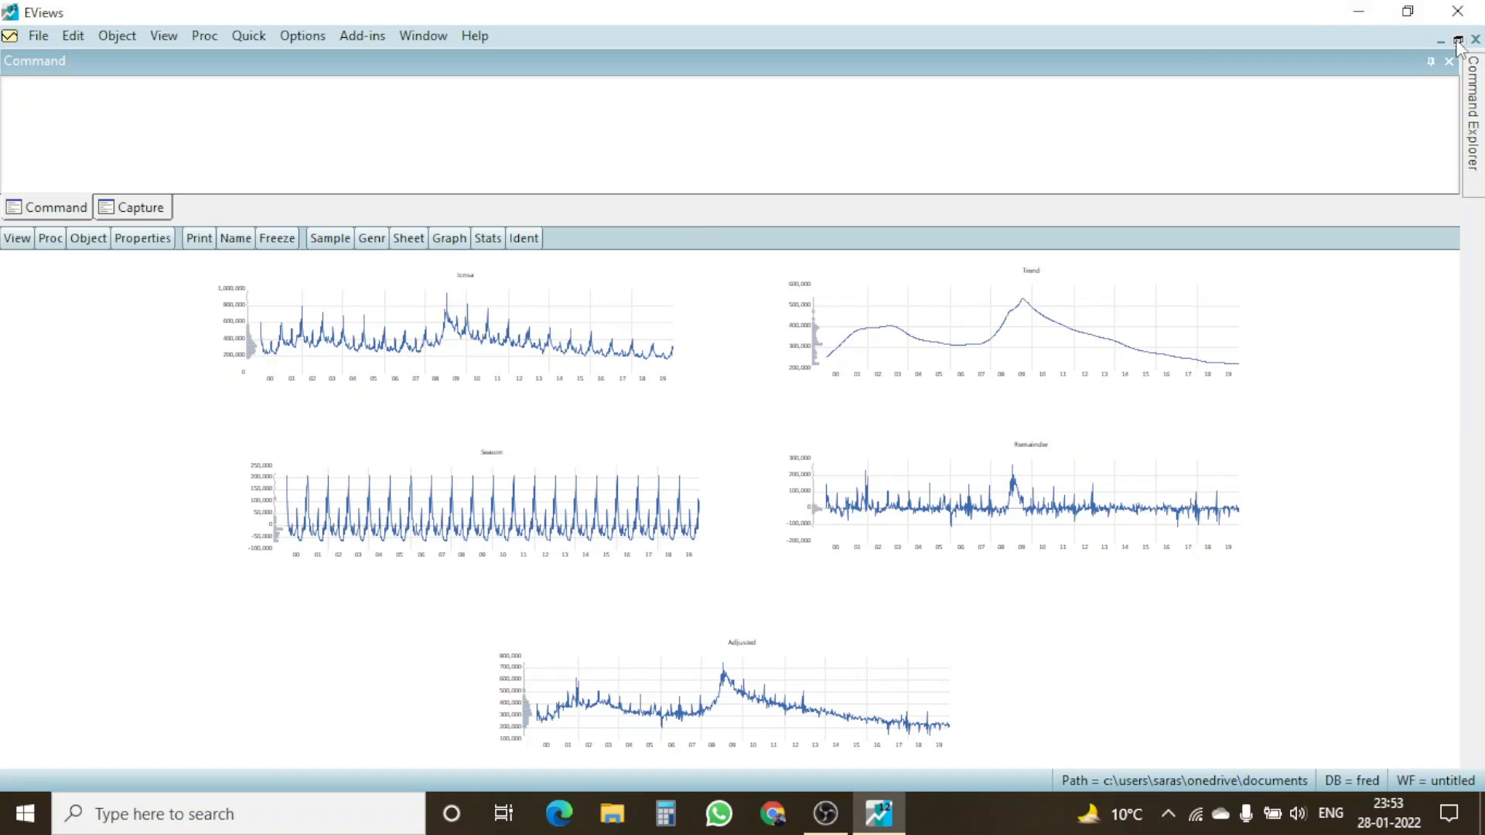
{"action": "left_click_drag", "start_coordinate": [844, 252], "coordinate": [1002, 250]}
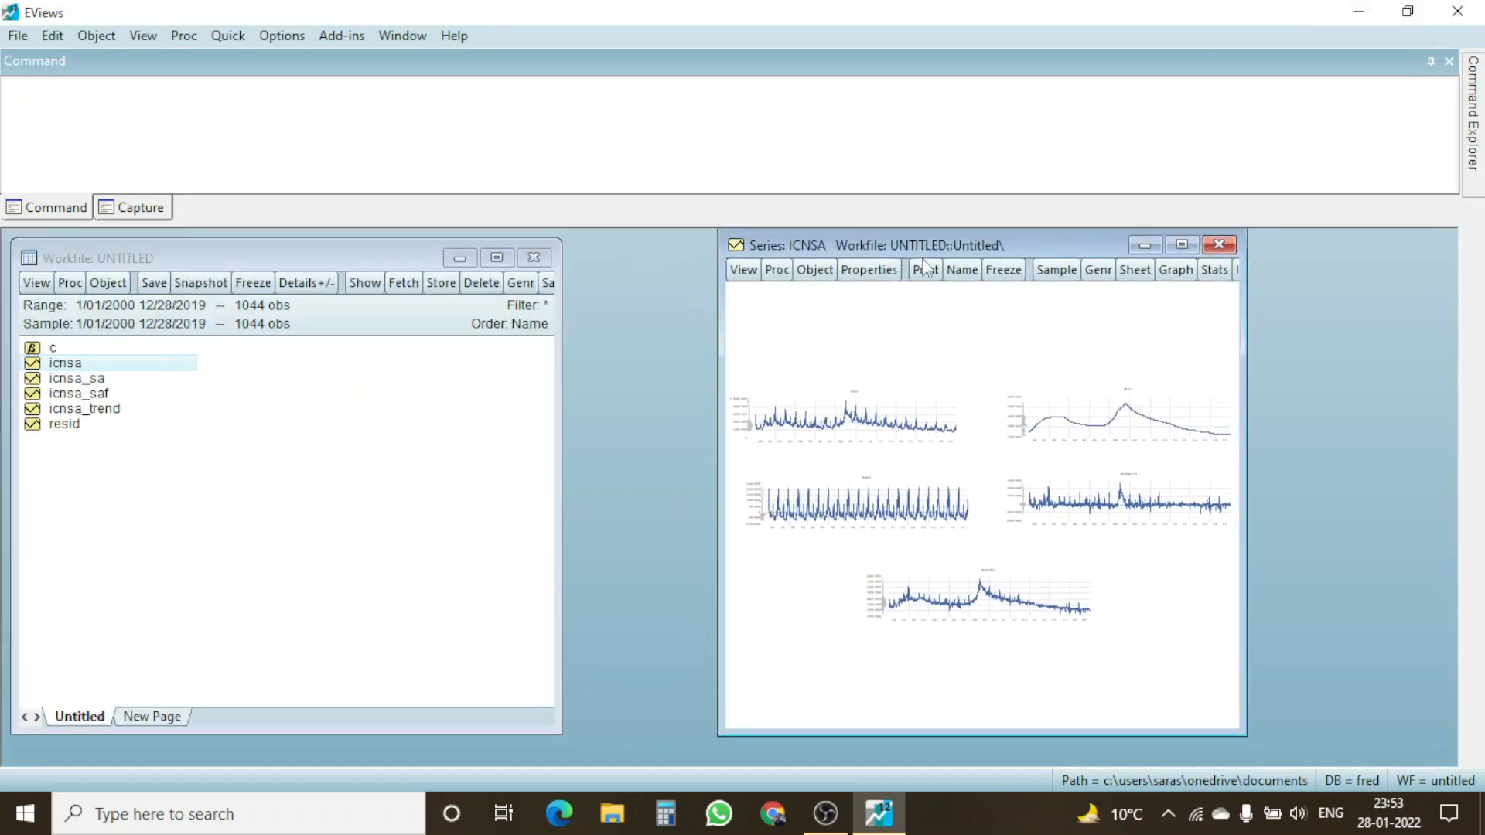
{"action": "left_click", "coordinate": [1145, 246]}
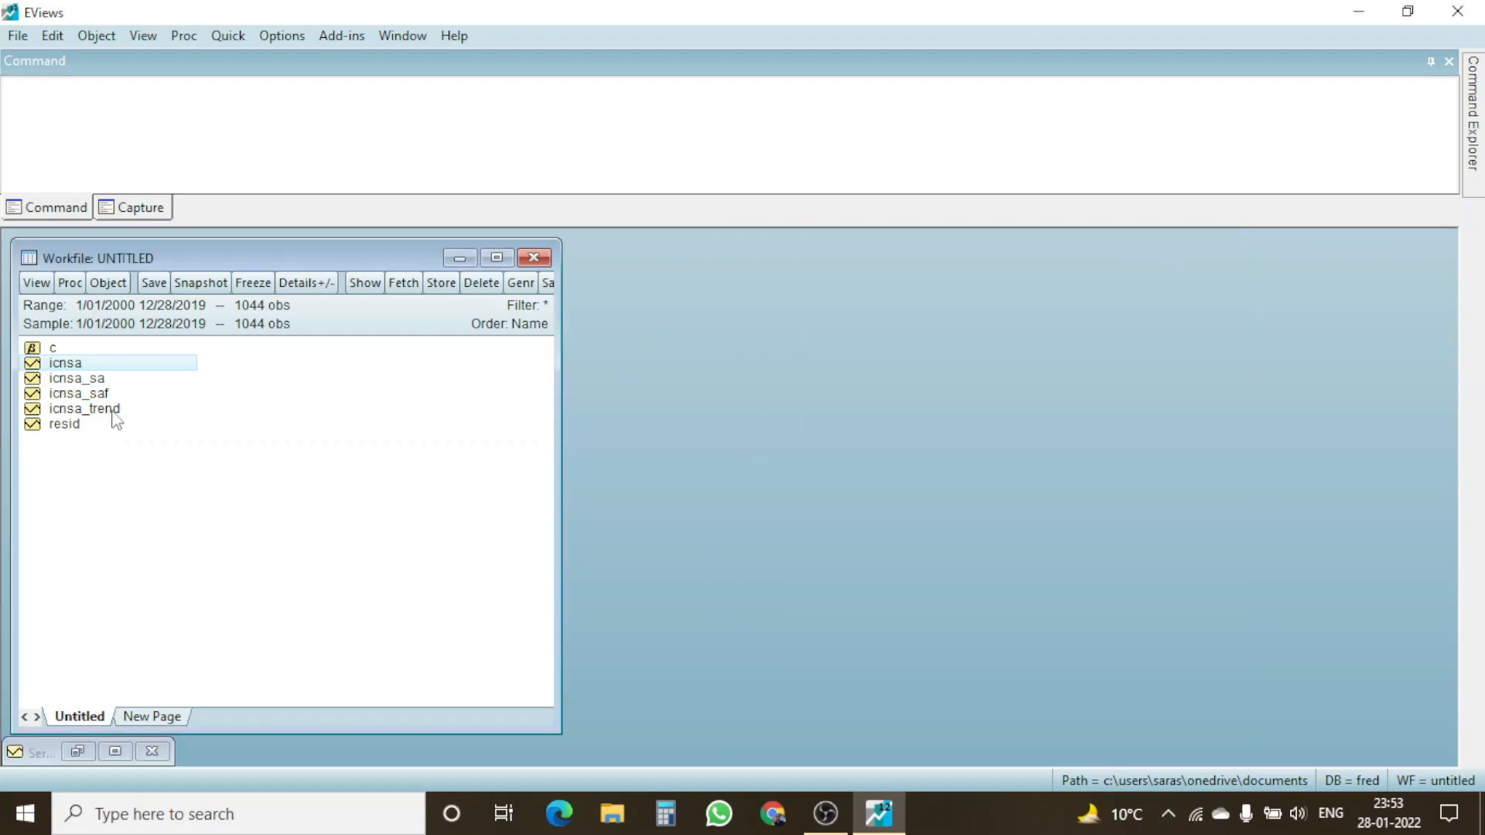
Open icnsa and icnsa_sa together as a group and place the group window beside the workfile
{"action": "left_click", "coordinate": [85, 378]}
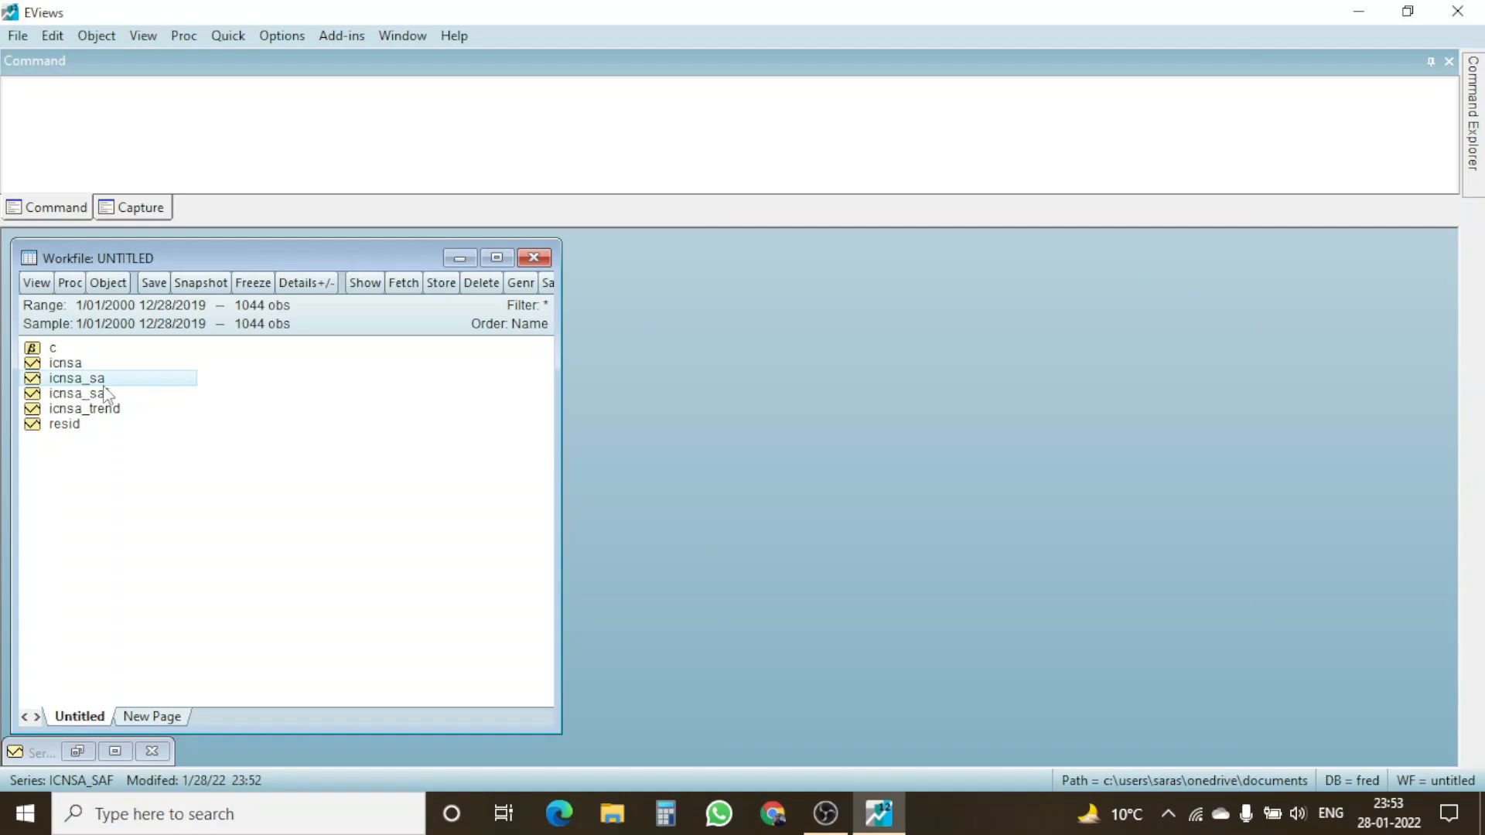
{"action": "left_click", "coordinate": [70, 362]}
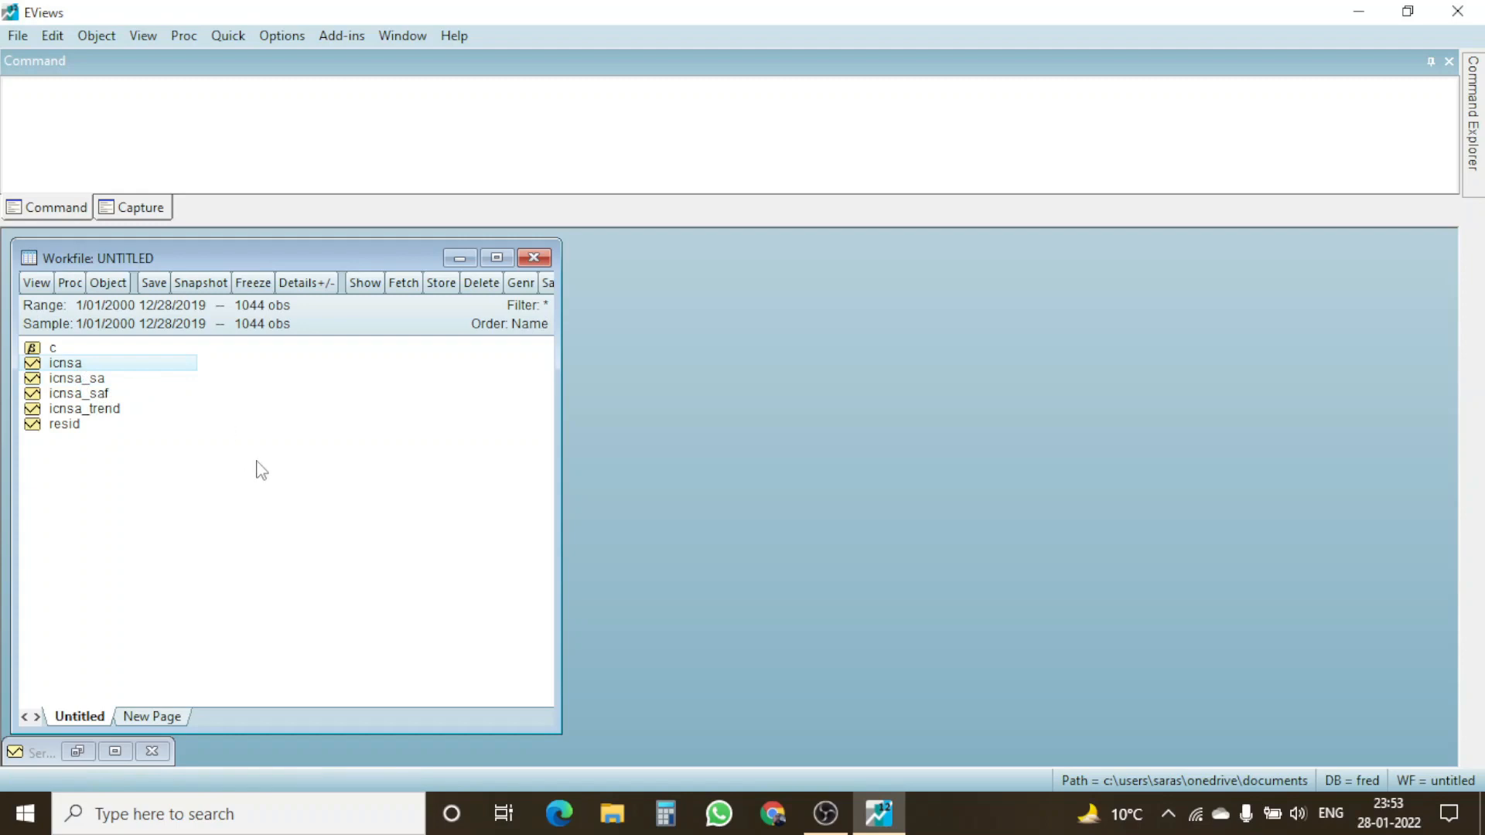
{"action": "left_click", "coordinate": [87, 379]}
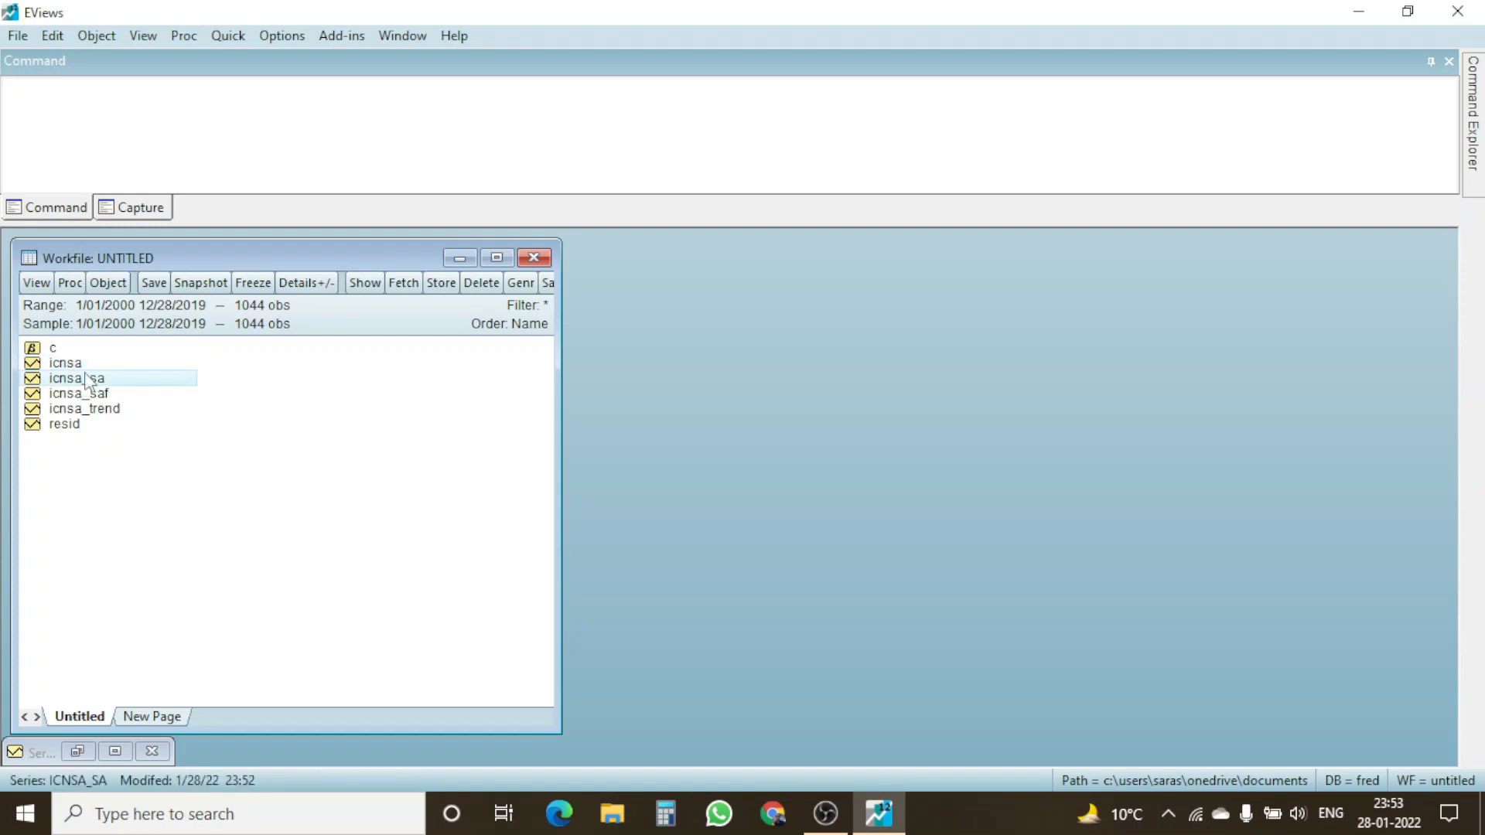
{"action": "left_click", "coordinate": [86, 363]}
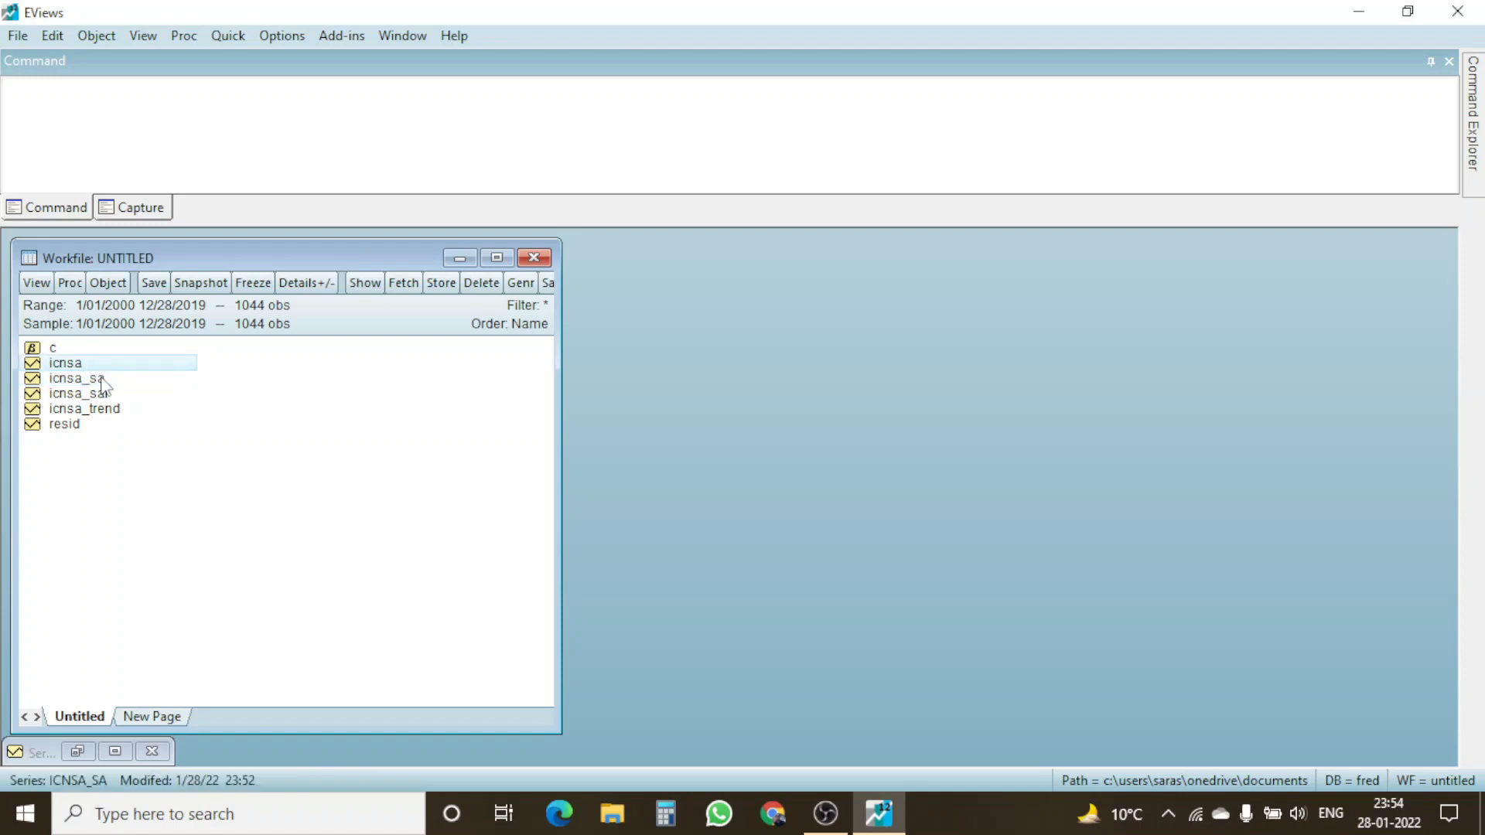
{"action": "left_click", "coordinate": [103, 382], "text": "ctrl"}
{"action": "right_click", "coordinate": [104, 381]}
{"action": "mouse_move", "coordinate": [232, 394]}
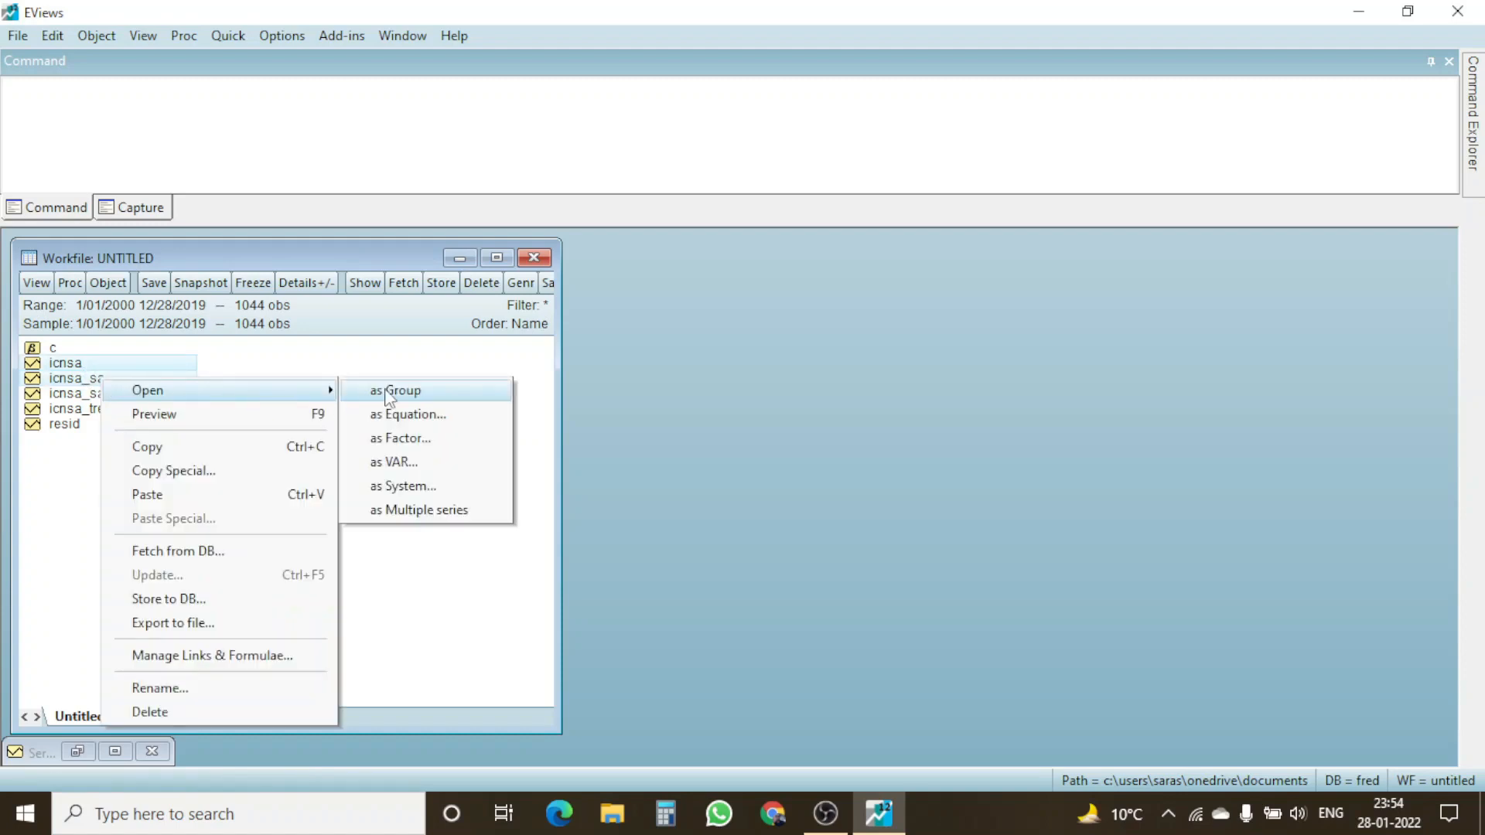
{"action": "left_click", "coordinate": [359, 392]}
{"action": "left_click_drag", "start_coordinate": [435, 251], "coordinate": [885, 257]}
Plot the group as a basic Line & Symbol single graph of raw data and compare both series in a maximized window
{"action": "left_click", "coordinate": [610, 283]}
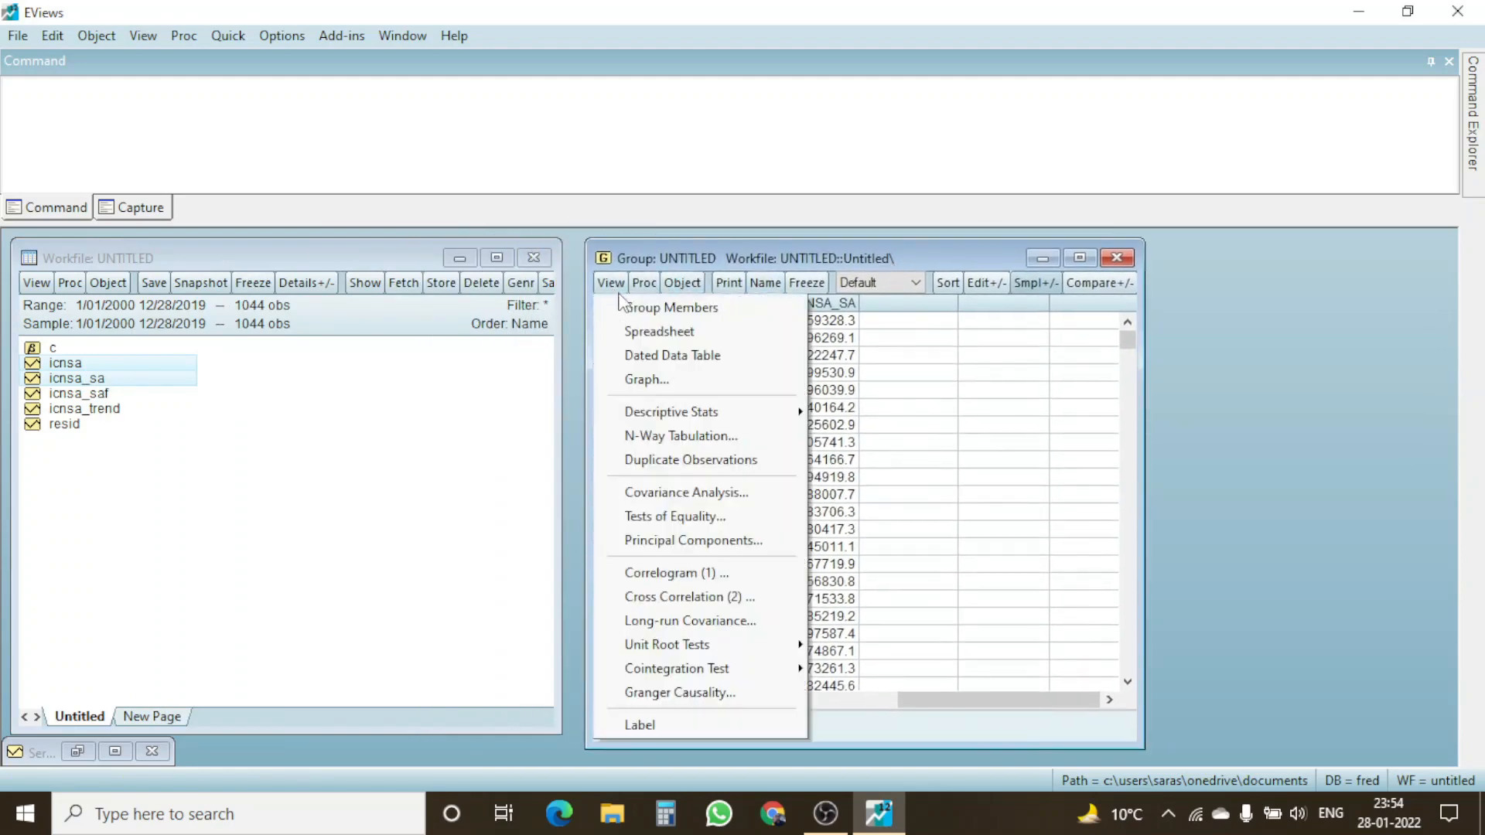
{"action": "left_click", "coordinate": [671, 379]}
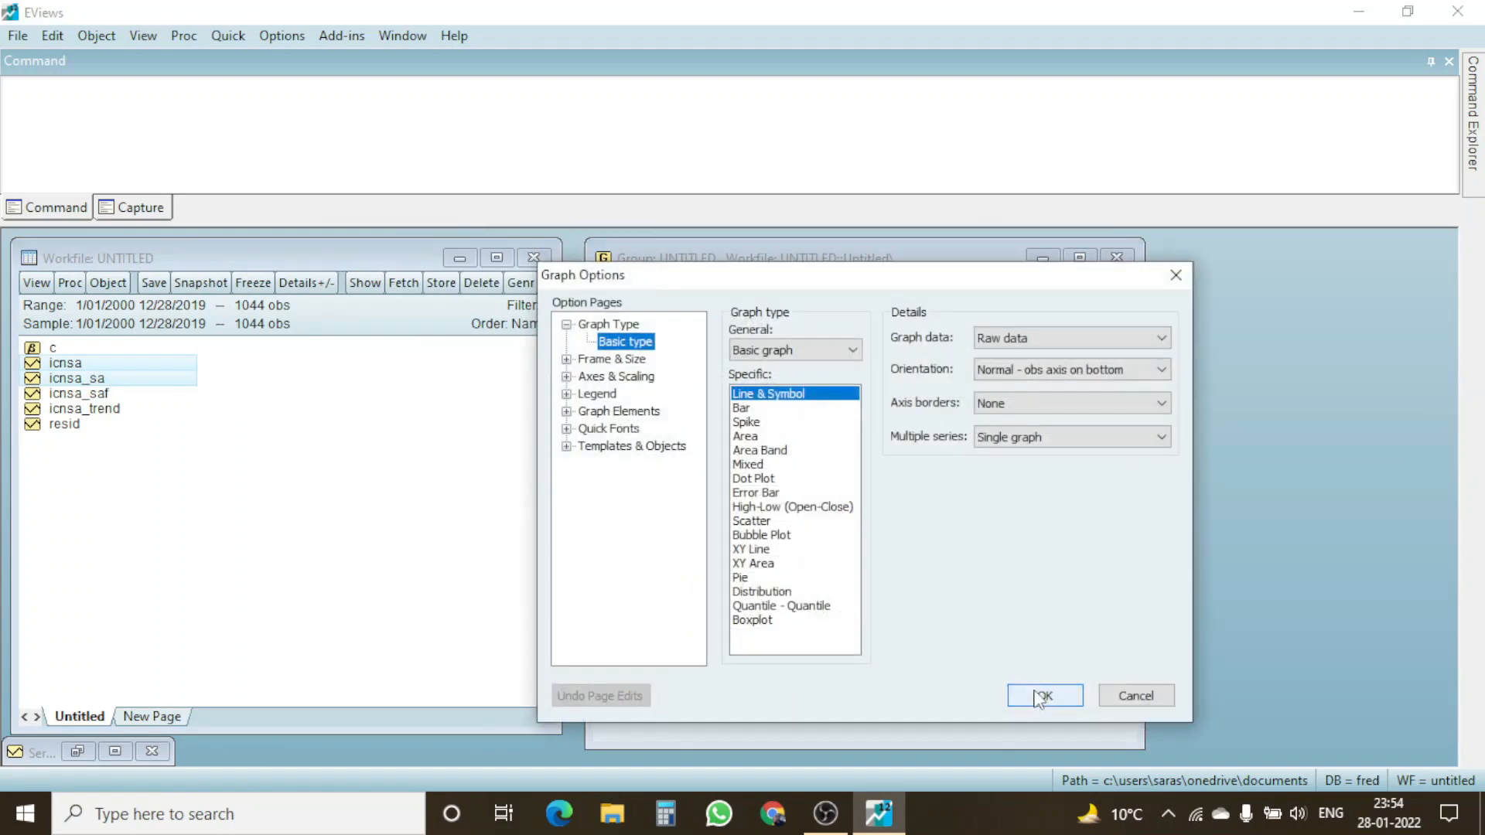
{"action": "left_click", "coordinate": [1037, 696]}
{"action": "left_click", "coordinate": [1080, 259]}
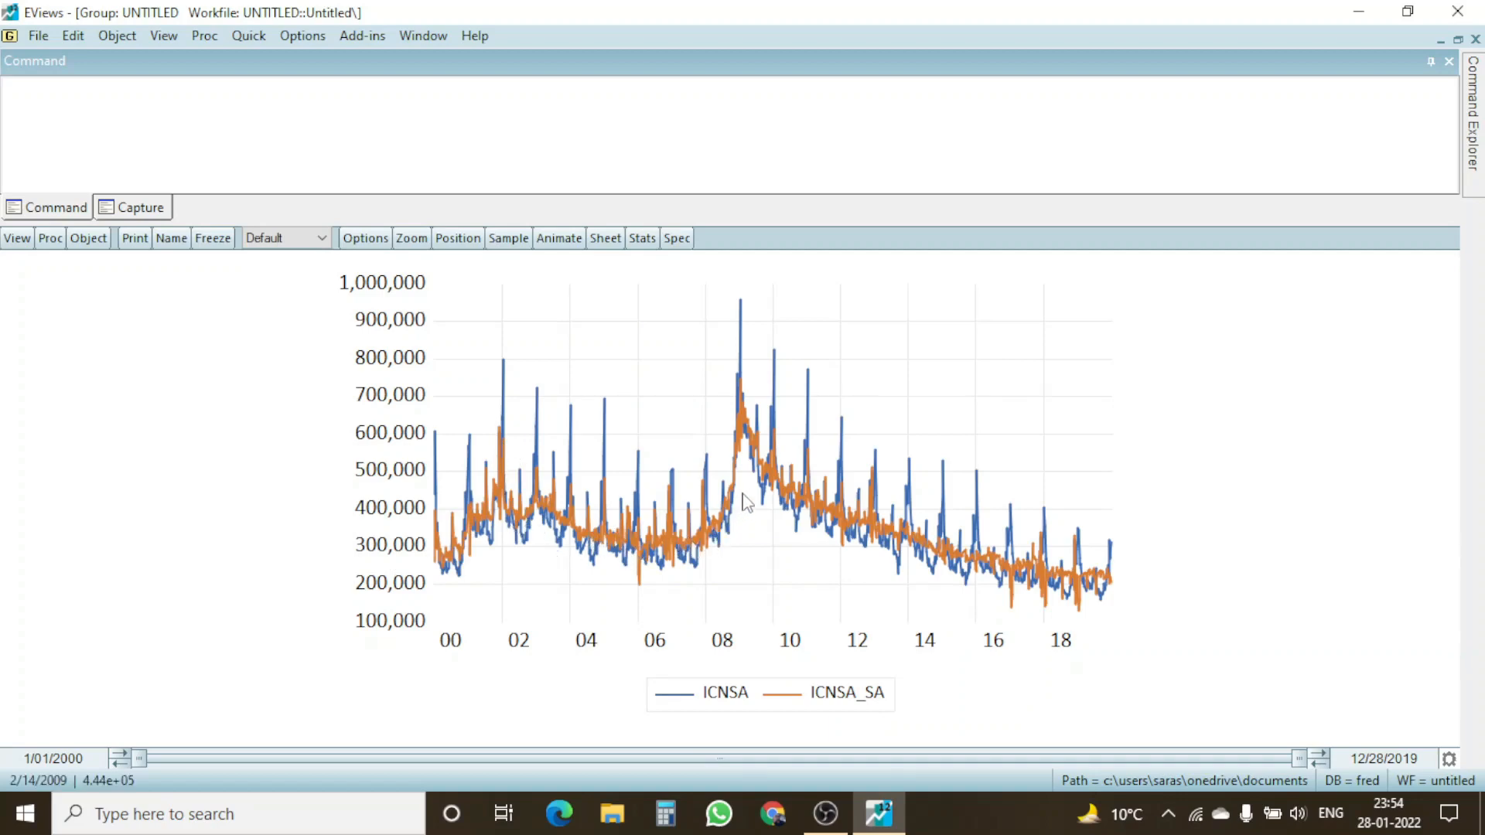
{"action": "mouse_move", "coordinate": [746, 503]}
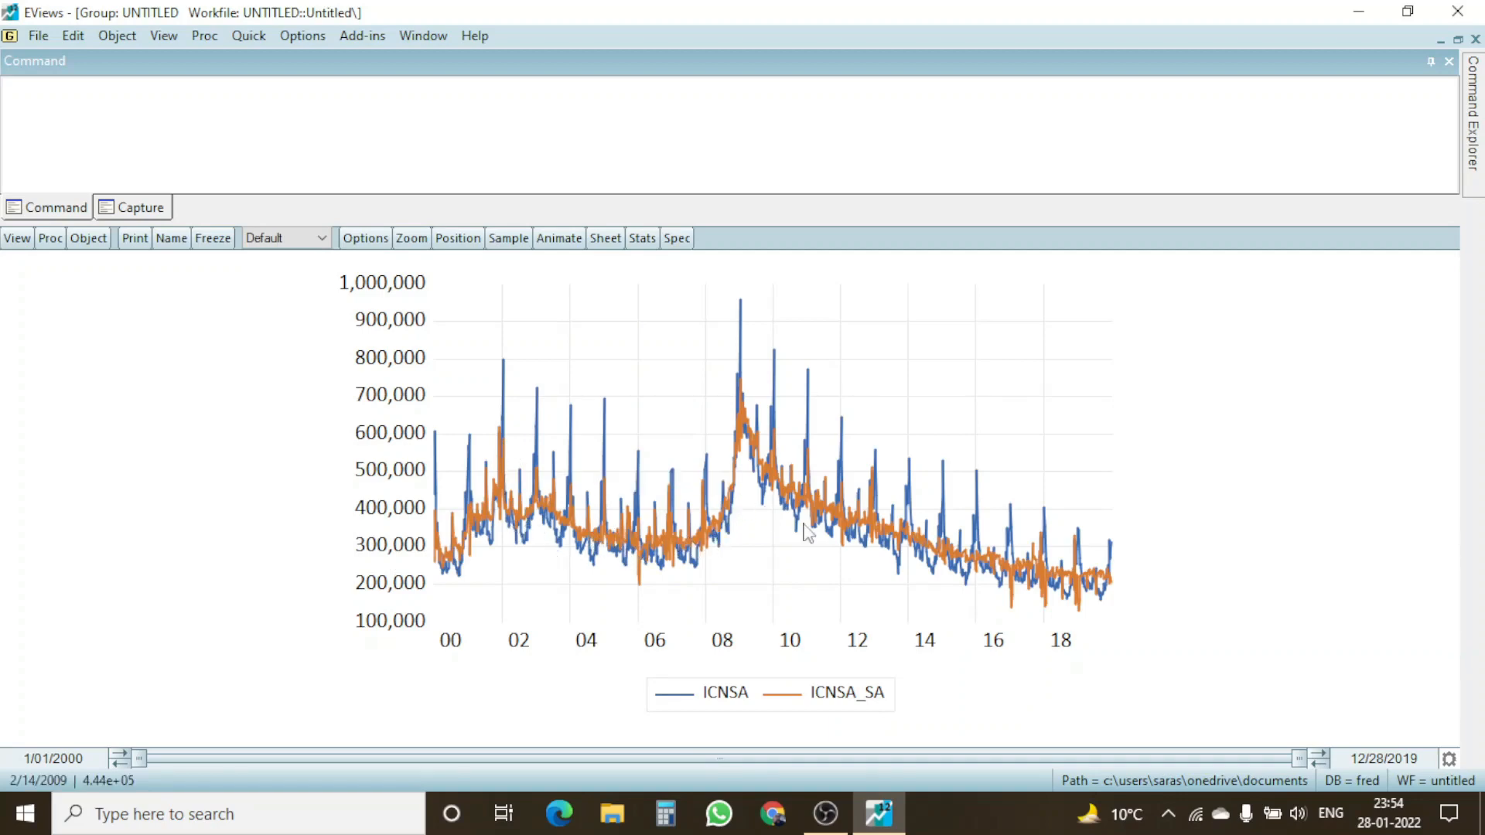